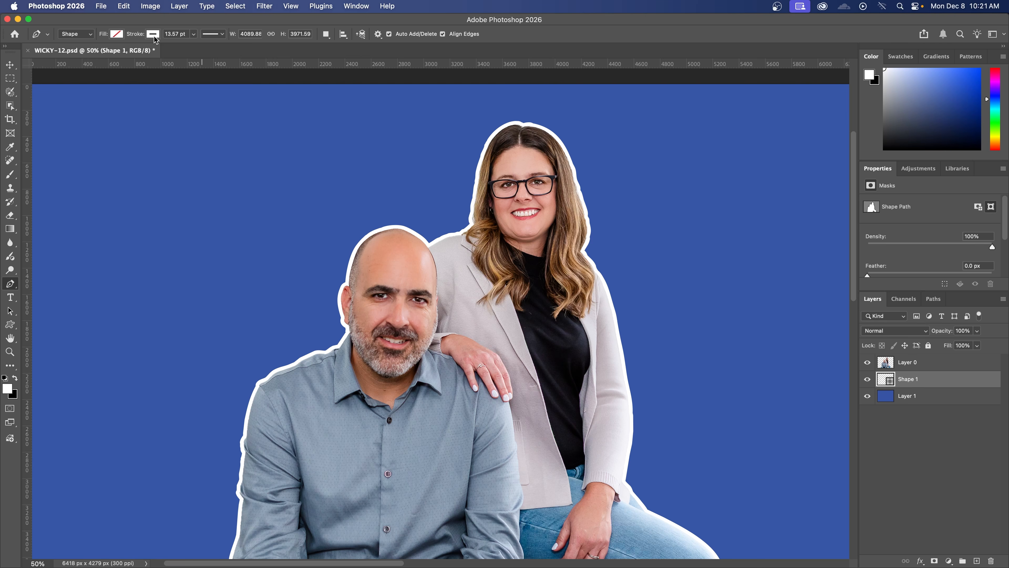
- Widen Shape 1's stroke to 35.18 pt and try green as its colour before returning it to white
{"action": "left_click", "coordinate": [194, 34]}
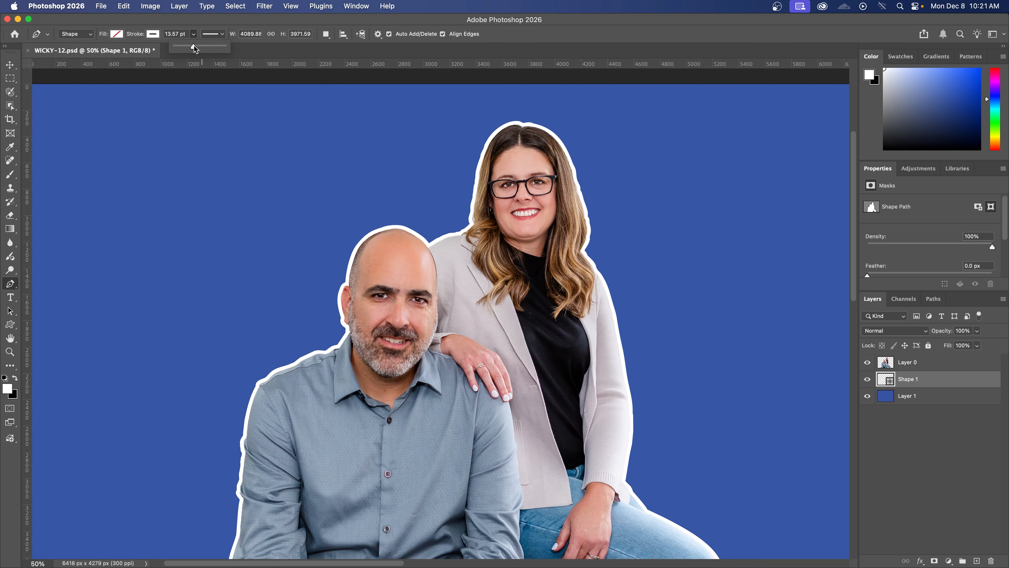
{"action": "left_click_drag", "start_coordinate": [194, 45], "coordinate": [212, 52]}
{"action": "left_click", "coordinate": [155, 34]}
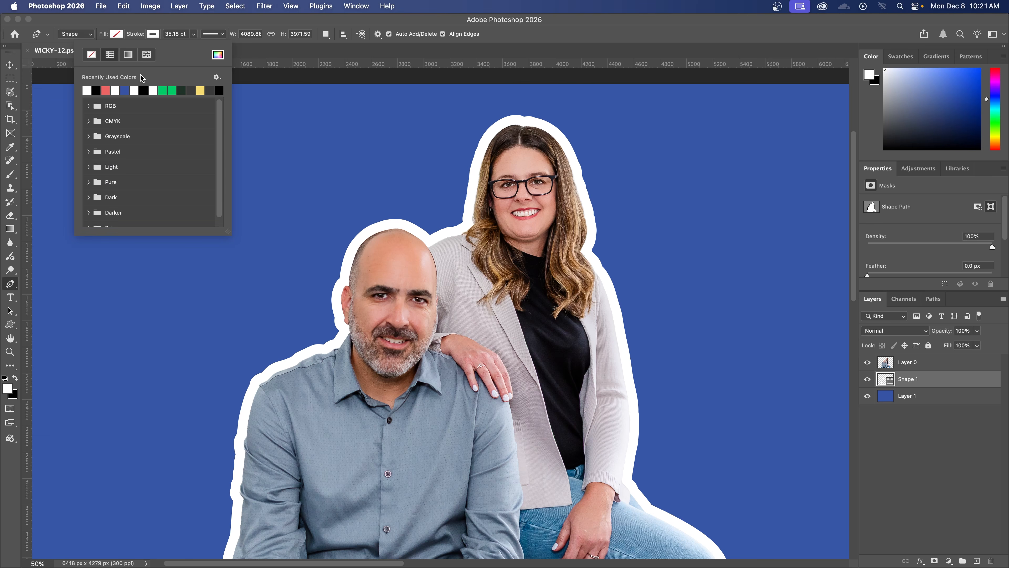
{"action": "left_click", "coordinate": [145, 91]}
{"action": "left_click", "coordinate": [171, 90]}
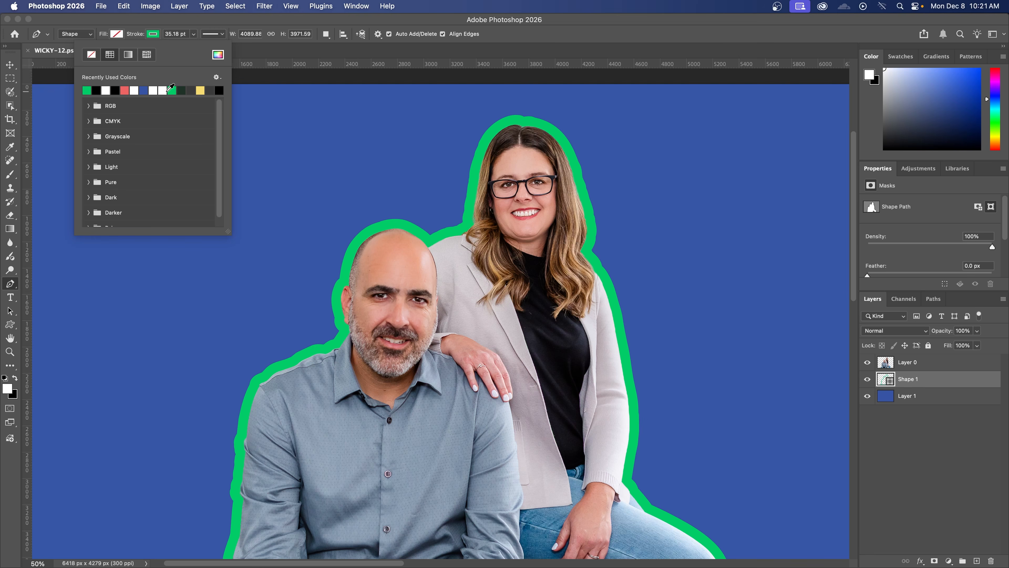
{"action": "left_click", "coordinate": [106, 90]}
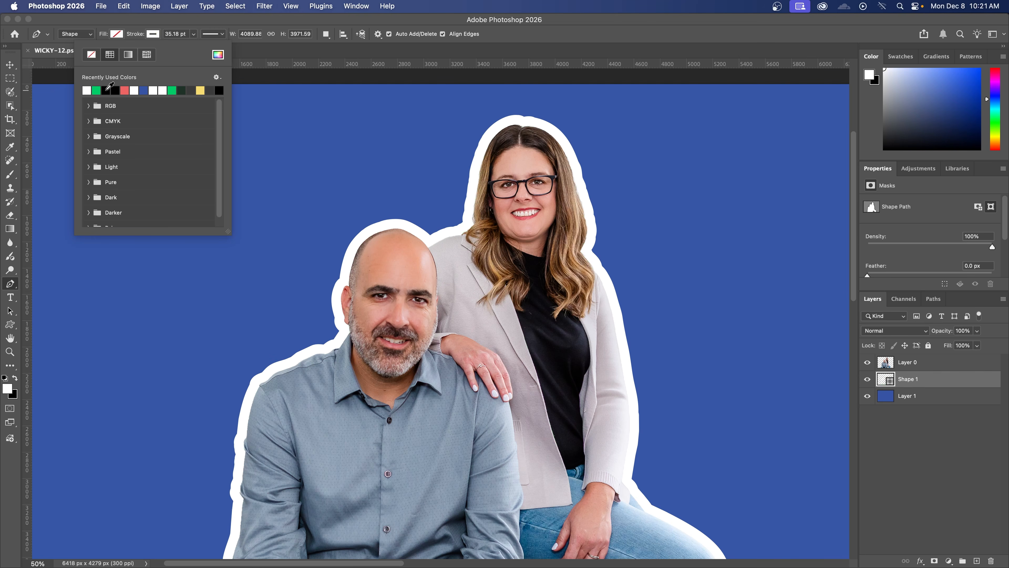
{"action": "left_click", "coordinate": [177, 24]}
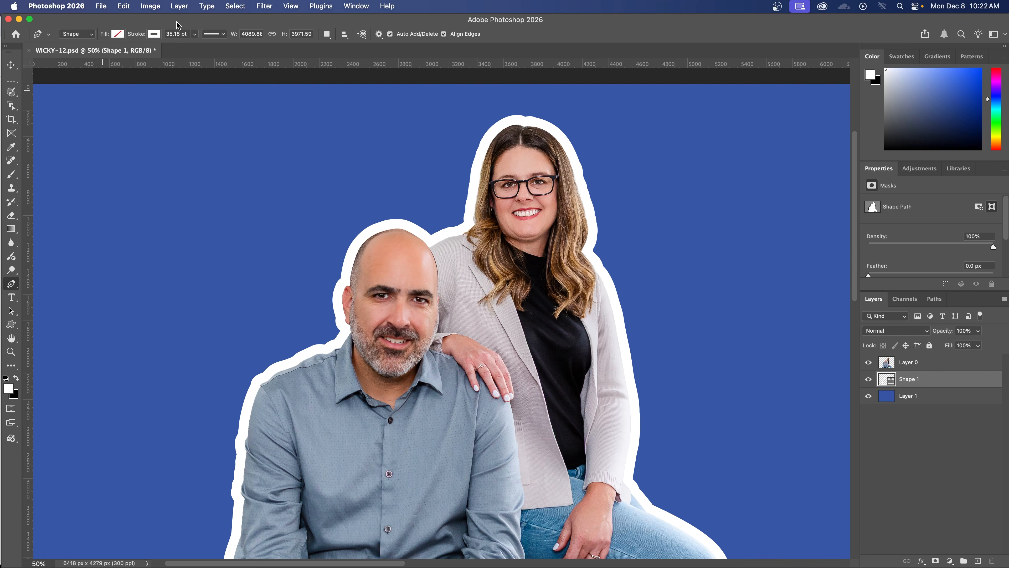
- Try outside alignment for Shape 1's stroke and switch it back to center alignment
{"action": "left_click", "coordinate": [214, 34]}
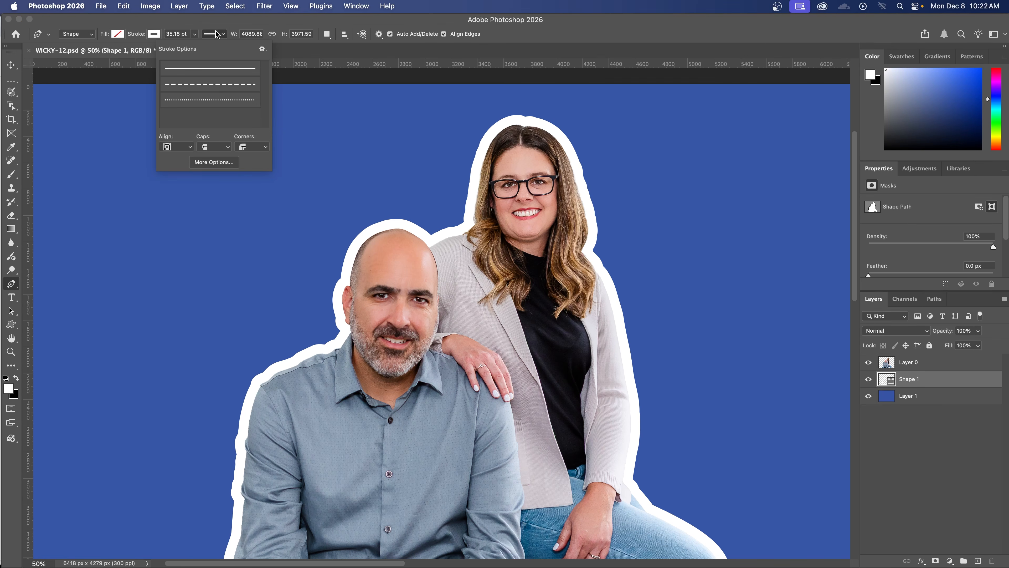
{"action": "left_click", "coordinate": [183, 150]}
{"action": "left_click", "coordinate": [182, 155]}
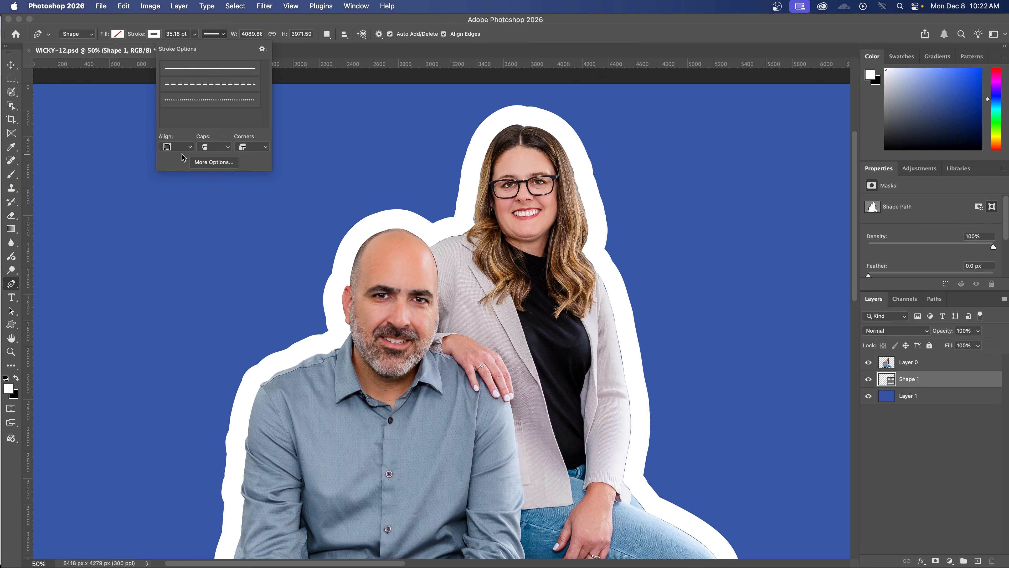
{"action": "left_click", "coordinate": [181, 149]}
{"action": "left_click", "coordinate": [181, 139]}
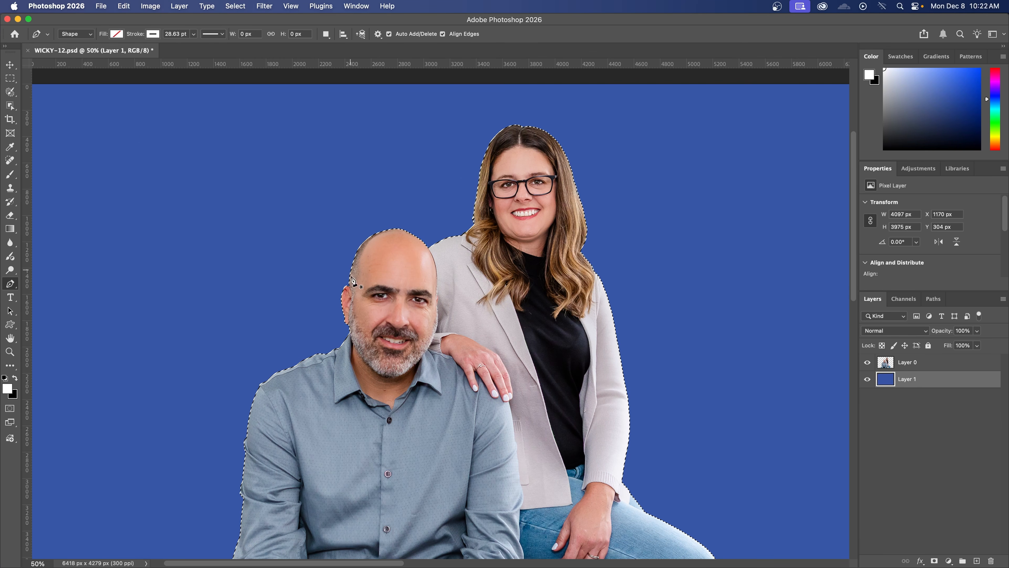
- Set the Pen tool to Path mode and display the document's paths
{"action": "scroll", "coordinate": [417, 437], "scroll_direction": "down", "scroll_amount": 3}
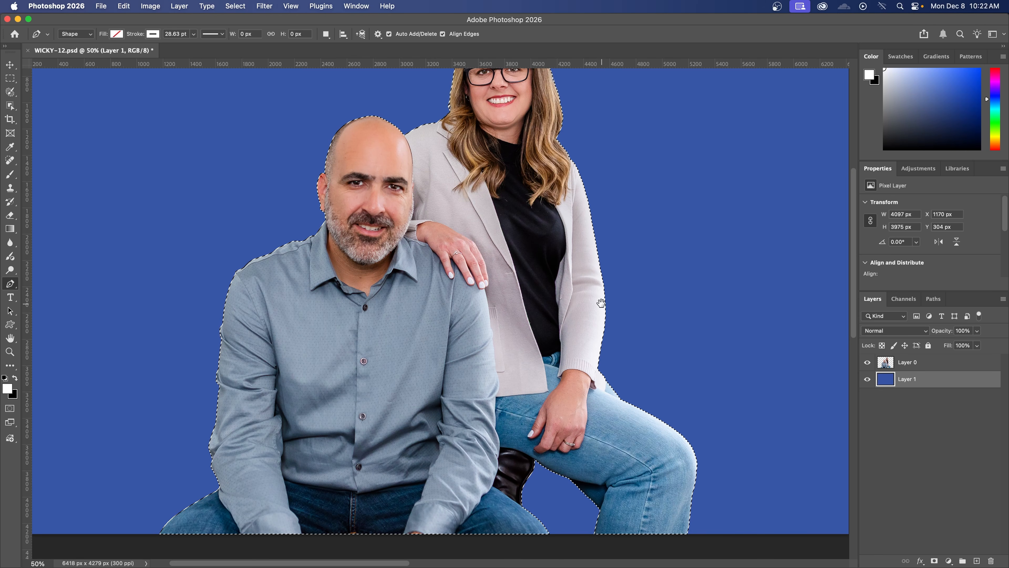
{"action": "scroll", "coordinate": [600, 303], "scroll_direction": "up", "scroll_amount": 3}
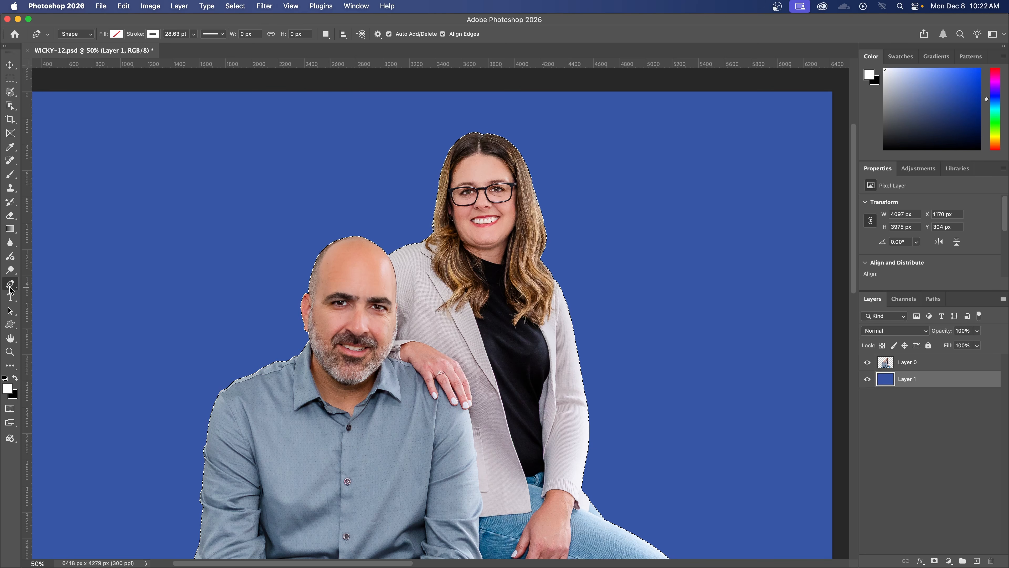
{"action": "left_click", "coordinate": [81, 34]}
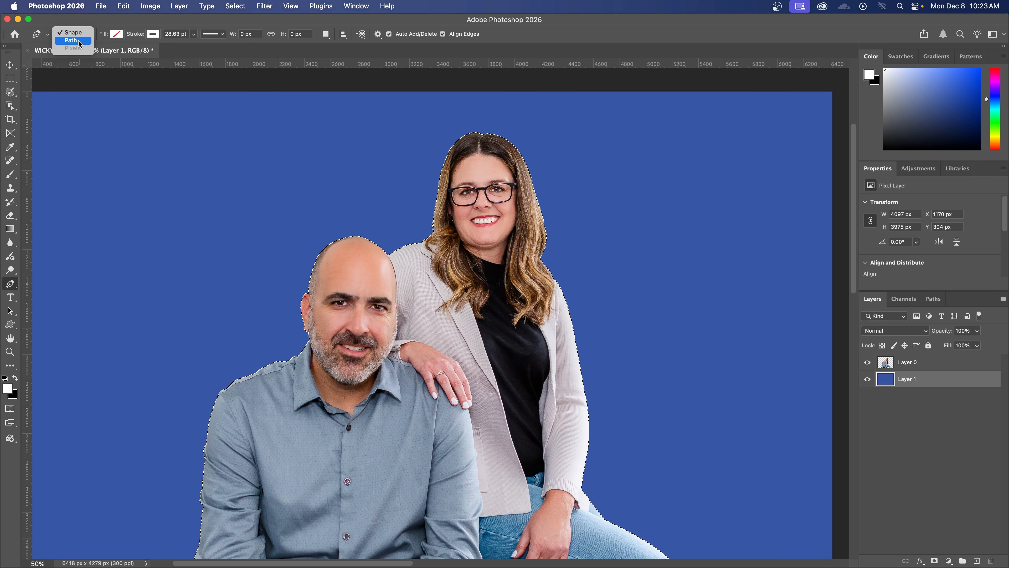
{"action": "left_click", "coordinate": [72, 41]}
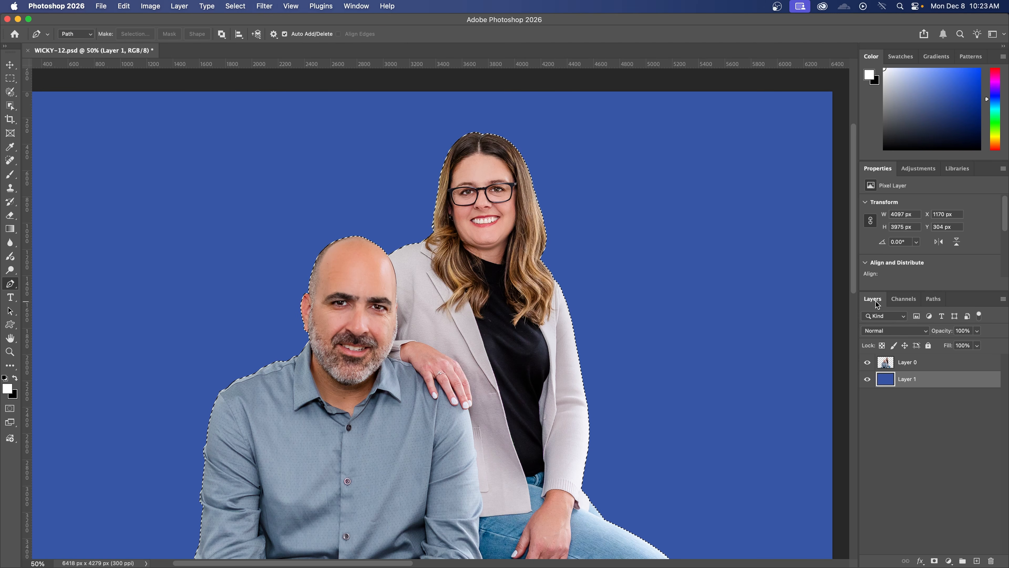
{"action": "left_click", "coordinate": [934, 300]}
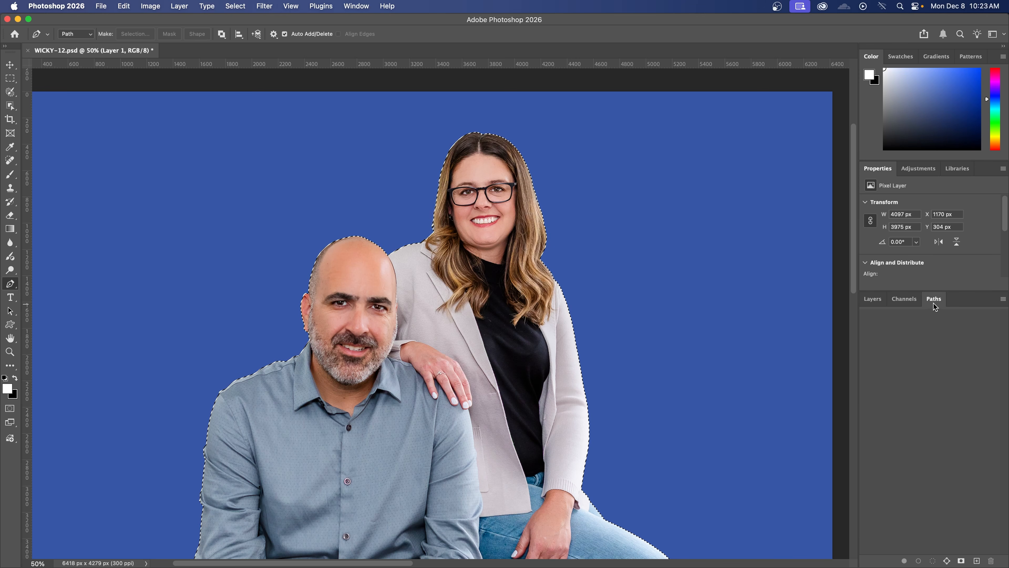
{"action": "left_click", "coordinate": [356, 9]}
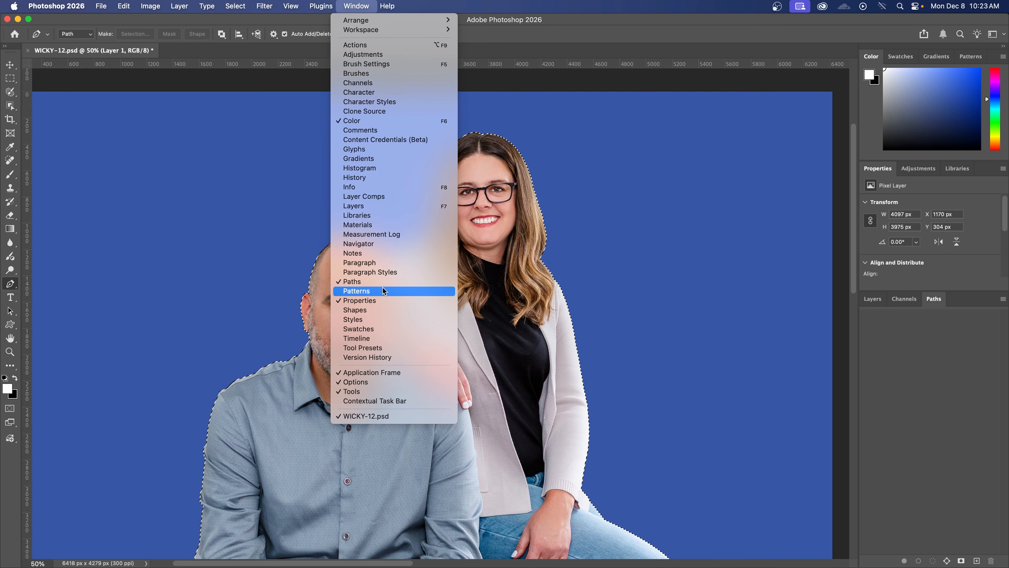
{"action": "left_click", "coordinate": [507, 25]}
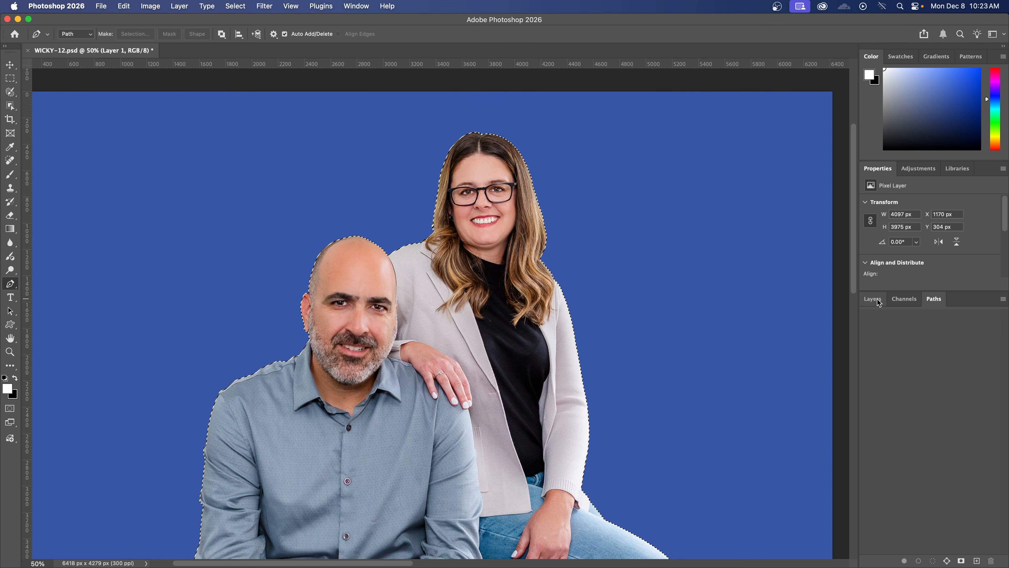
- Try making a work path from the selection around the couple with a 0.5-pixel tolerance and revert to the selection
{"action": "left_click", "coordinate": [1003, 299]}
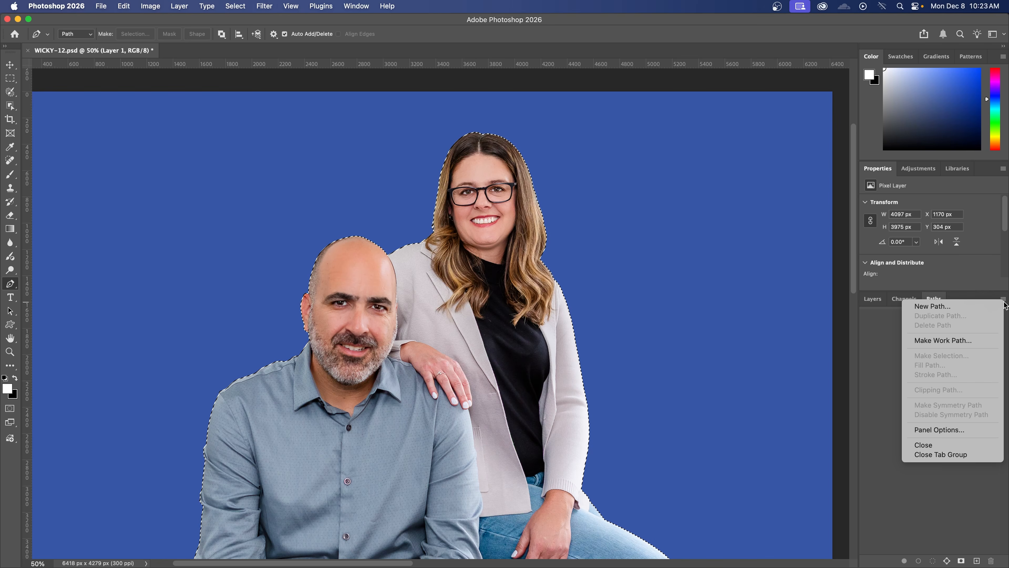
{"action": "left_click", "coordinate": [947, 341]}
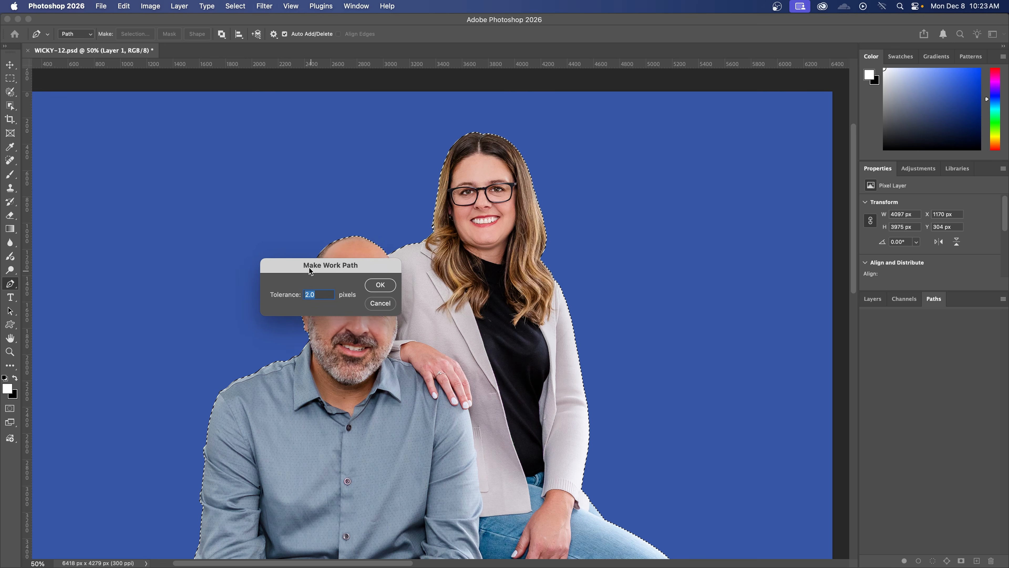
{"action": "left_click_drag", "start_coordinate": [309, 268], "coordinate": [290, 174]}
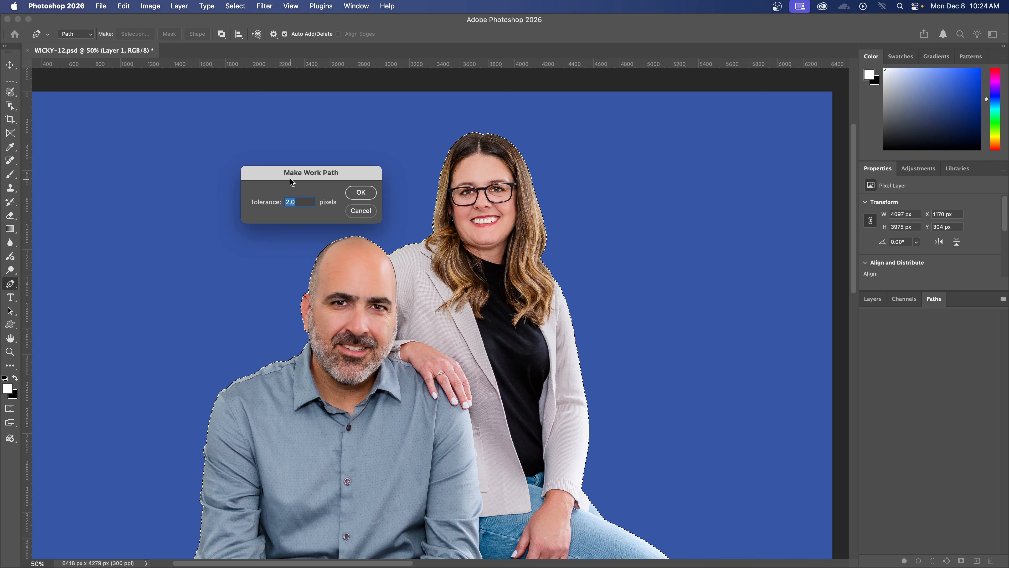
{"action": "type", "text": ".5"}
{"action": "left_click", "coordinate": [360, 192]}
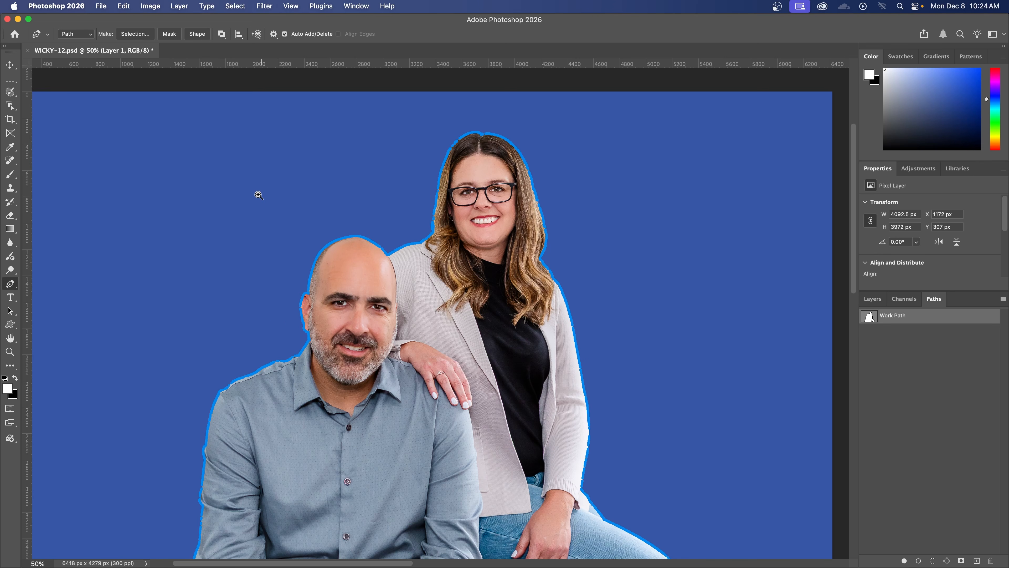
{"action": "left_click_drag", "start_coordinate": [254, 194], "coordinate": [434, 334]}
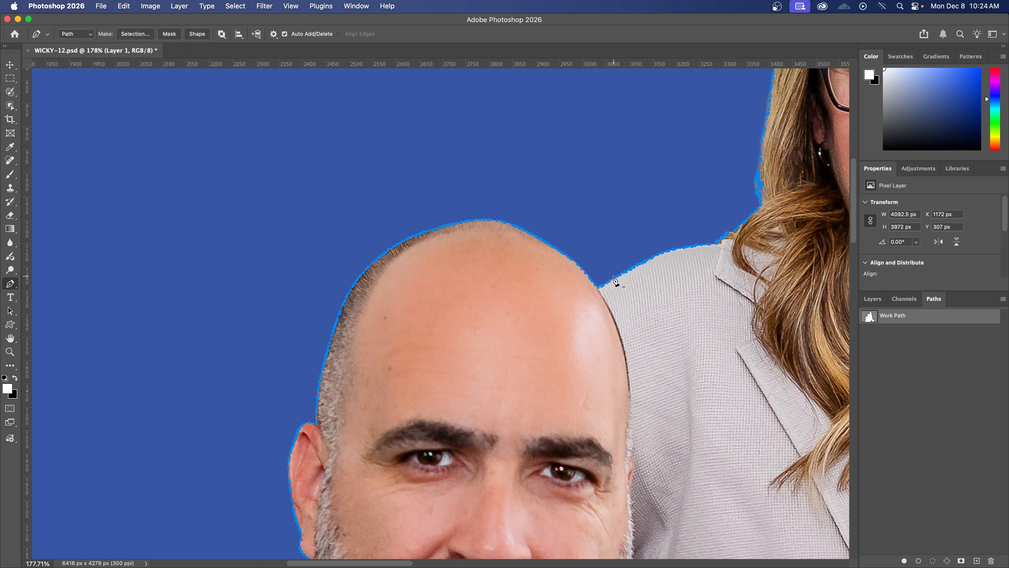
{"action": "key", "text": "super+Return"}
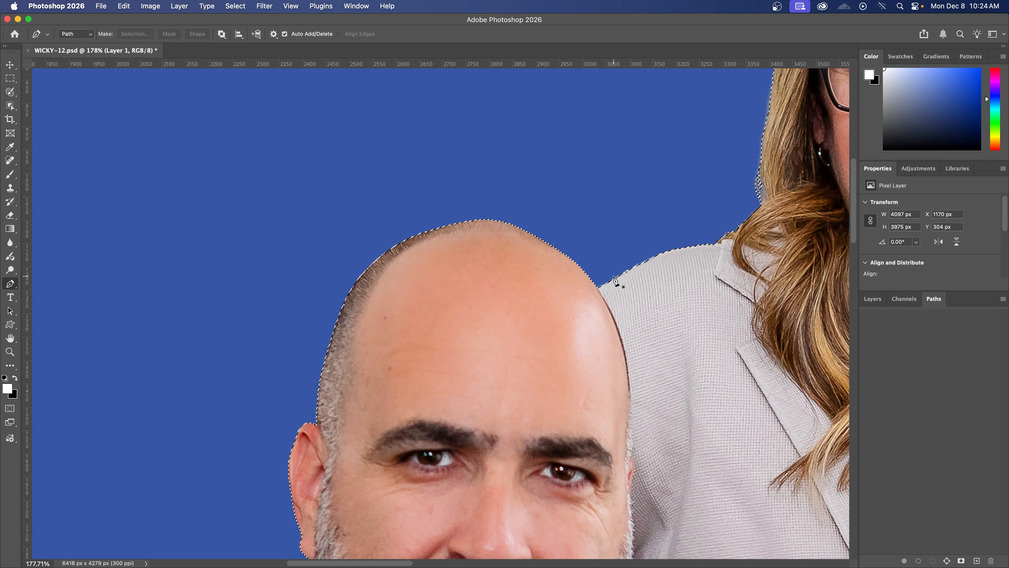
- Try making a work path from the selection with a 10-pixel tolerance, inspect its fit, and revert to the selection
{"action": "left_click", "coordinate": [1003, 299]}
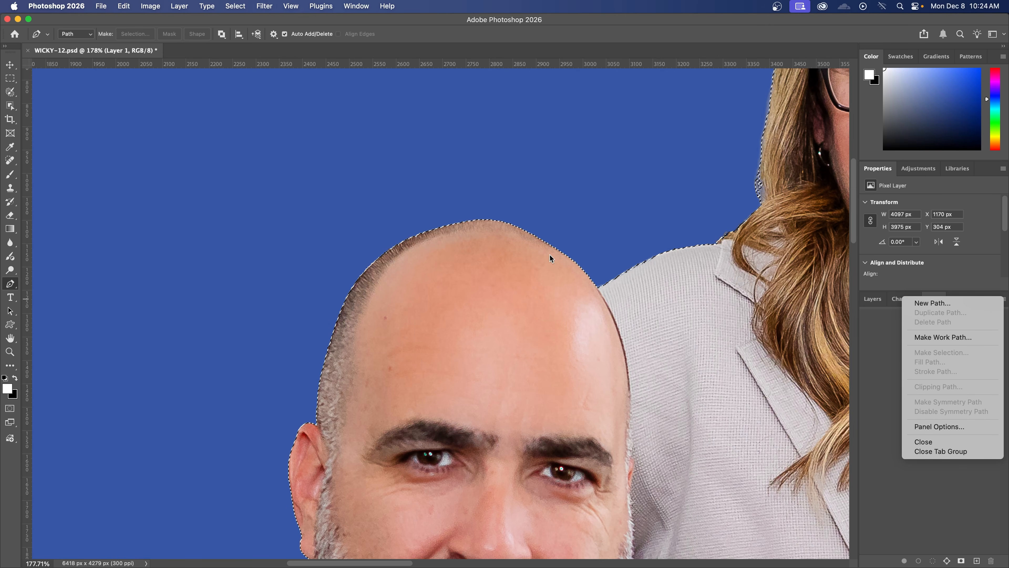
{"action": "left_click", "coordinate": [954, 338]}
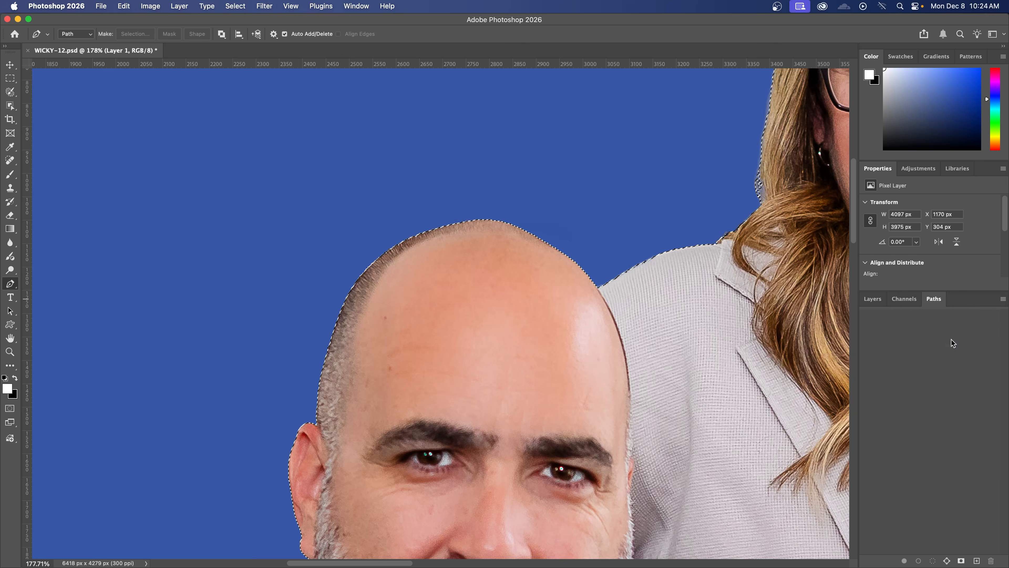
{"action": "type", "text": "10"}
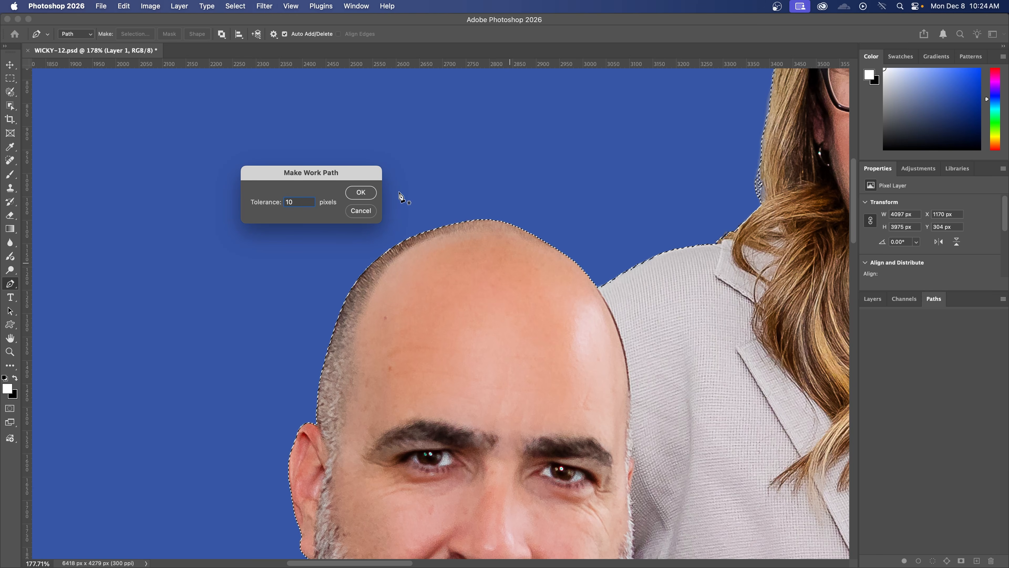
{"action": "left_click", "coordinate": [360, 193]}
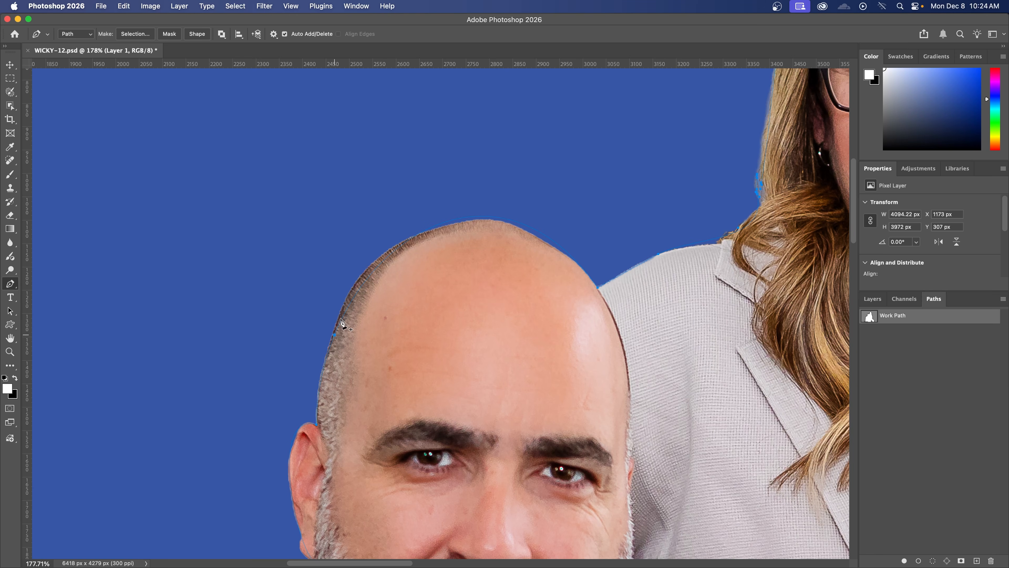
{"action": "left_click", "coordinate": [592, 281]}
{"action": "key", "text": "super+Return"}
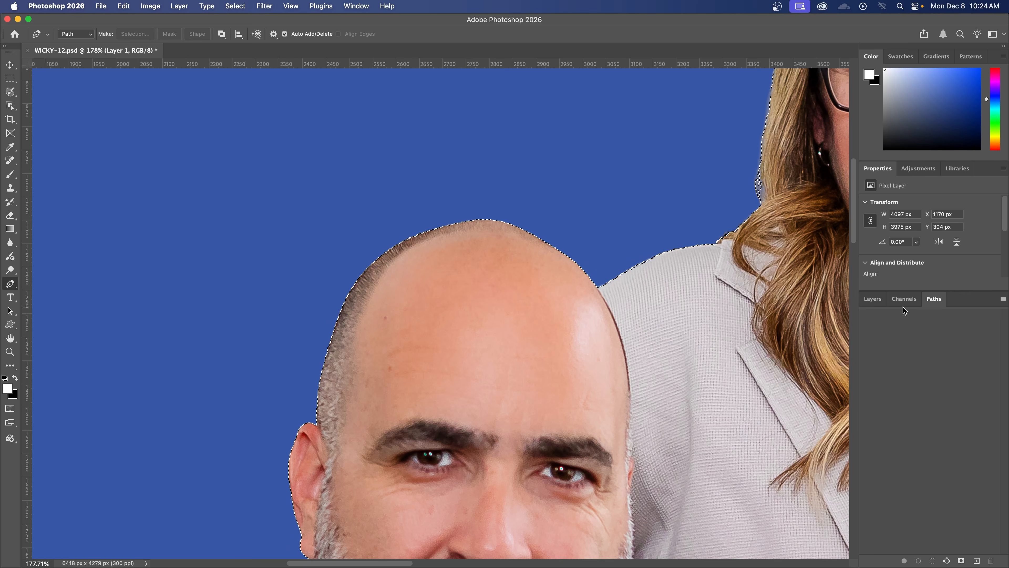
- Make a work path from the selection with a 2-pixel tolerance and turn it into a shape layer
{"action": "left_click", "coordinate": [1003, 298]}
{"action": "left_click", "coordinate": [957, 340]}
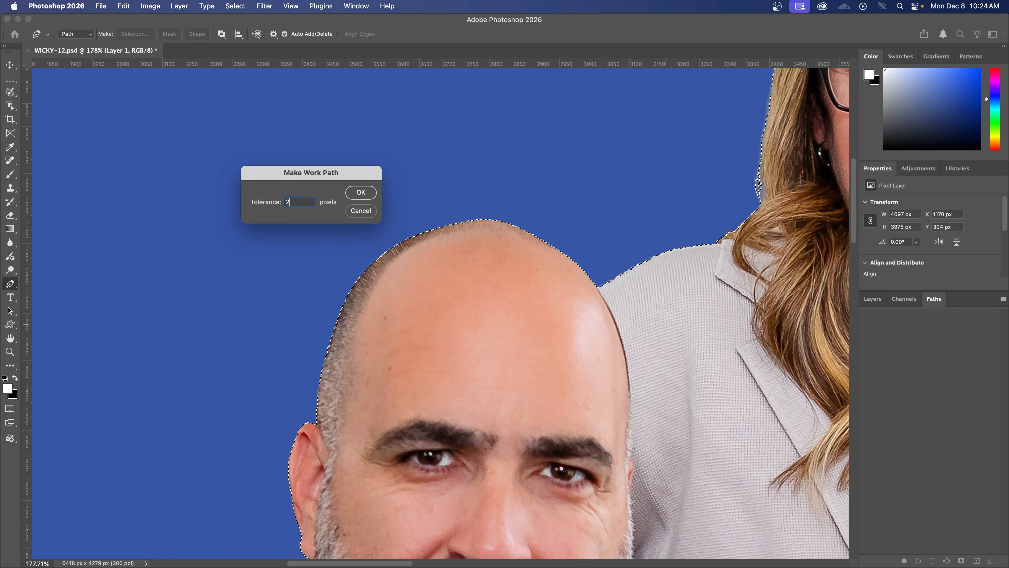
{"action": "left_click", "coordinate": [360, 193]}
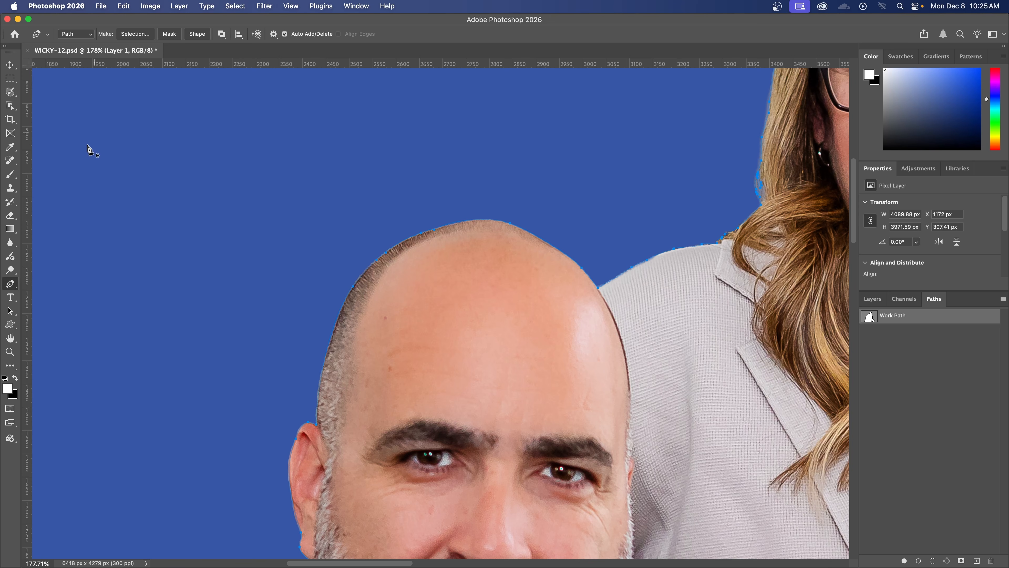
{"action": "left_click", "coordinate": [197, 34]}
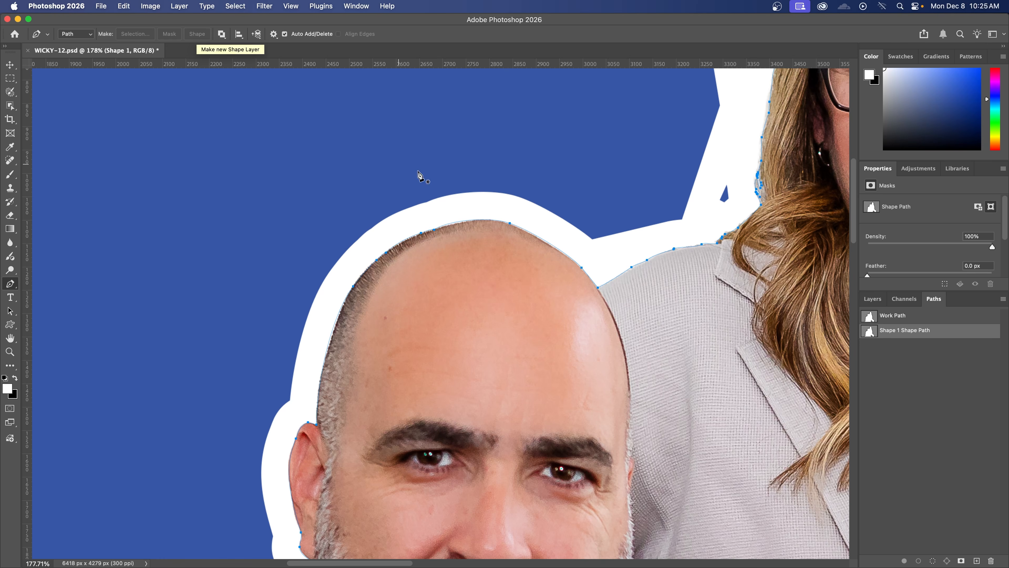
- Delete the redundant Work Path and keep only the shape layer's path
{"action": "left_click", "coordinate": [912, 320]}
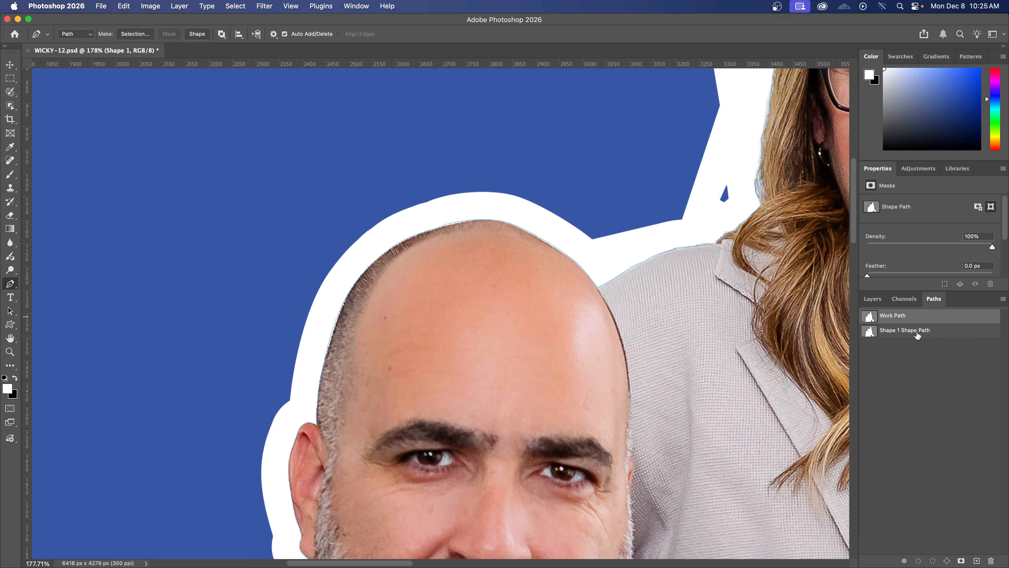
{"action": "left_click", "coordinate": [991, 562]}
{"action": "left_click", "coordinate": [531, 206]}
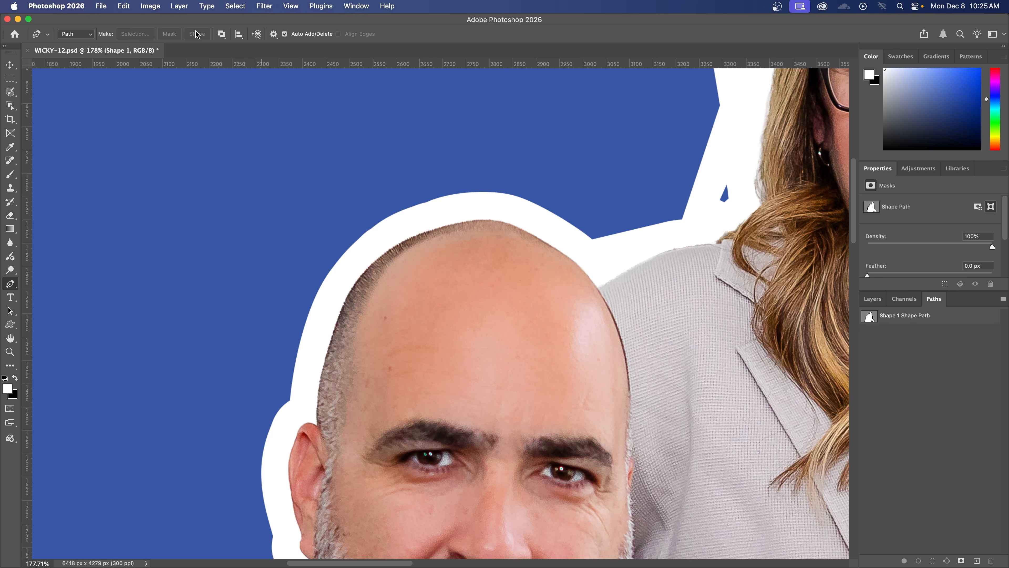
{"action": "left_click", "coordinate": [879, 317]}
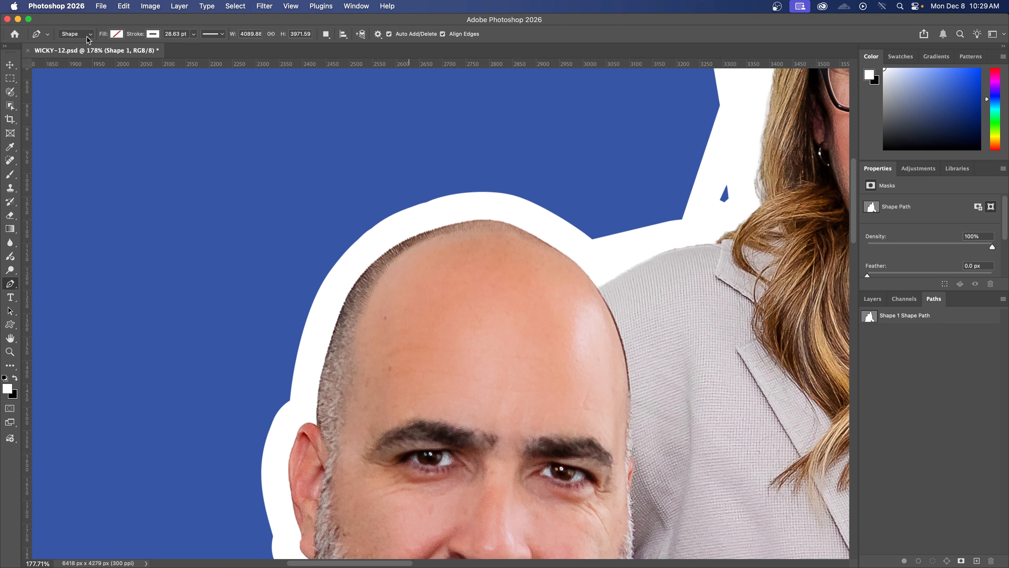
- Set the Pen tool to Shape mode and display the document's layers
{"action": "left_click", "coordinate": [87, 34]}
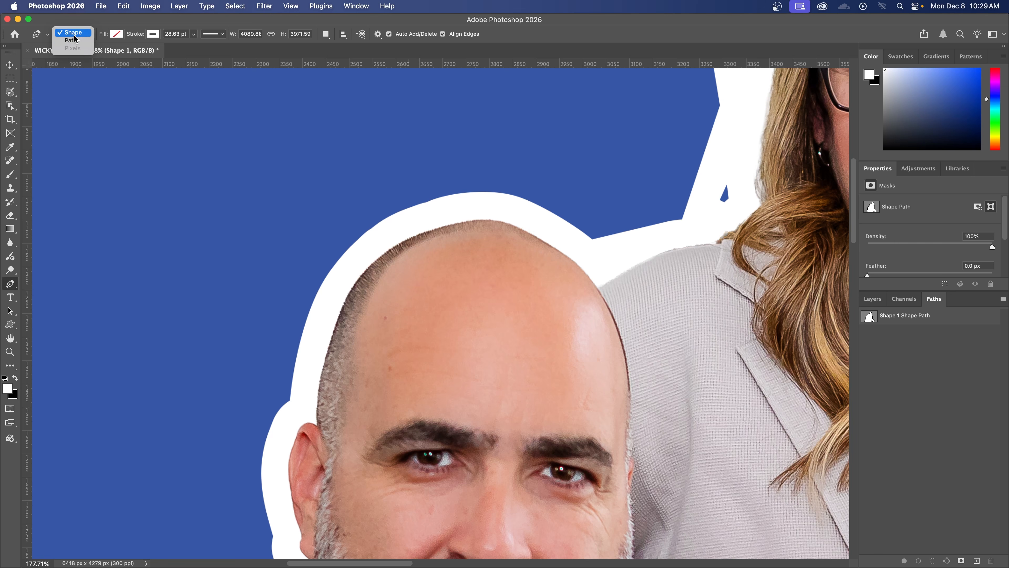
{"action": "left_click", "coordinate": [80, 35]}
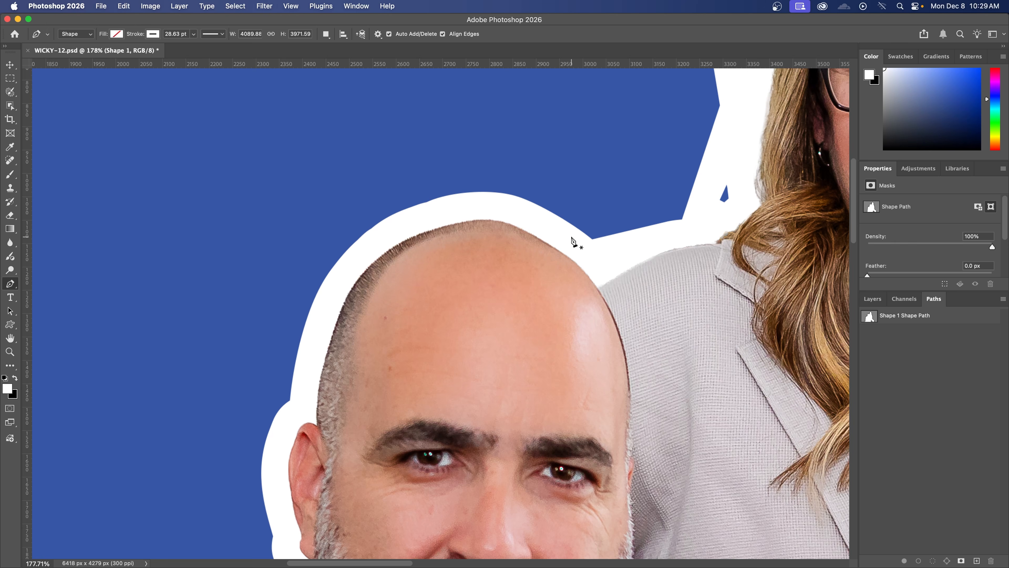
{"action": "left_click", "coordinate": [873, 299]}
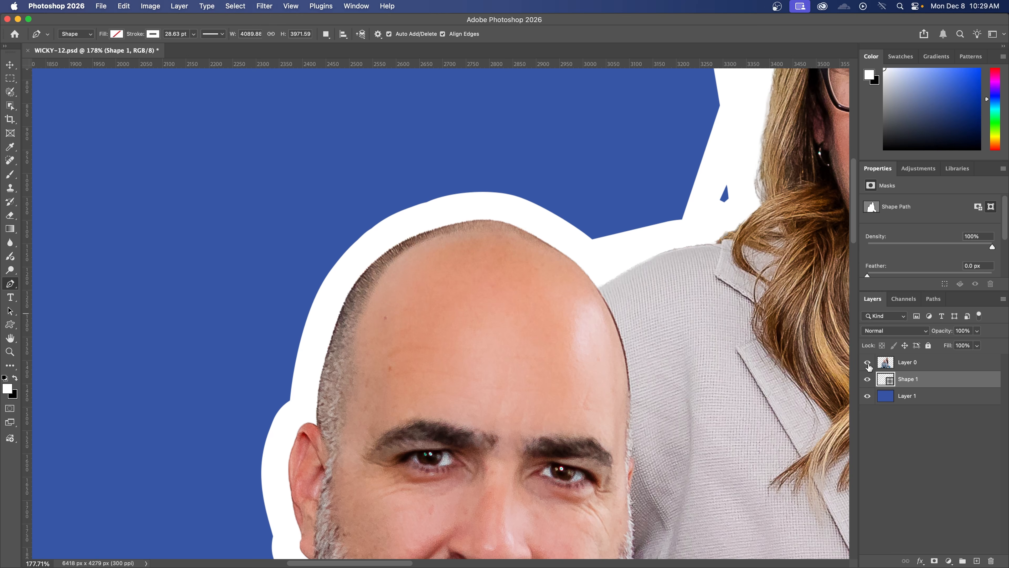
- Compare the outline with and without the couple's photo layer, Layer 0, and leave that layer hidden
{"action": "left_click", "coordinate": [868, 363]}
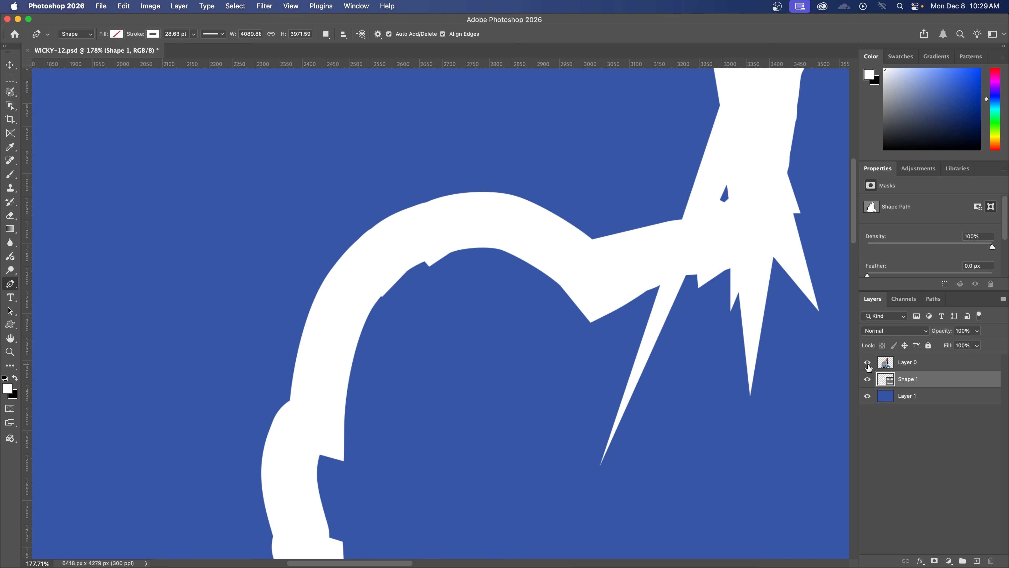
{"action": "left_click", "coordinate": [868, 364]}
{"action": "mouse_move", "coordinate": [906, 383]}
{"action": "left_mouse_down"}
{"action": "mouse_move", "coordinate": [908, 363]}
{"action": "mouse_move", "coordinate": [901, 387]}
{"action": "left_mouse_up"}
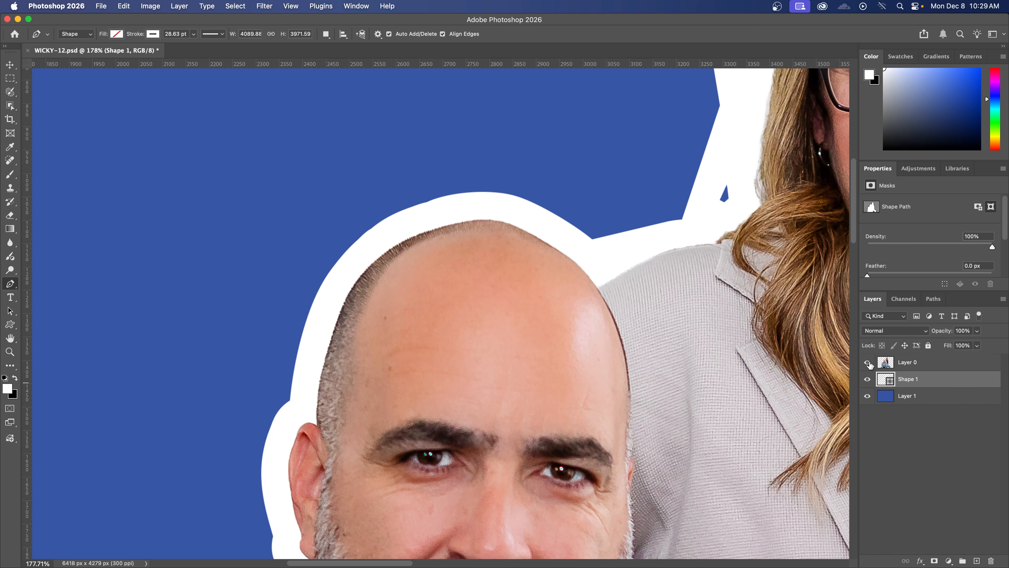
{"action": "left_click", "coordinate": [868, 362]}
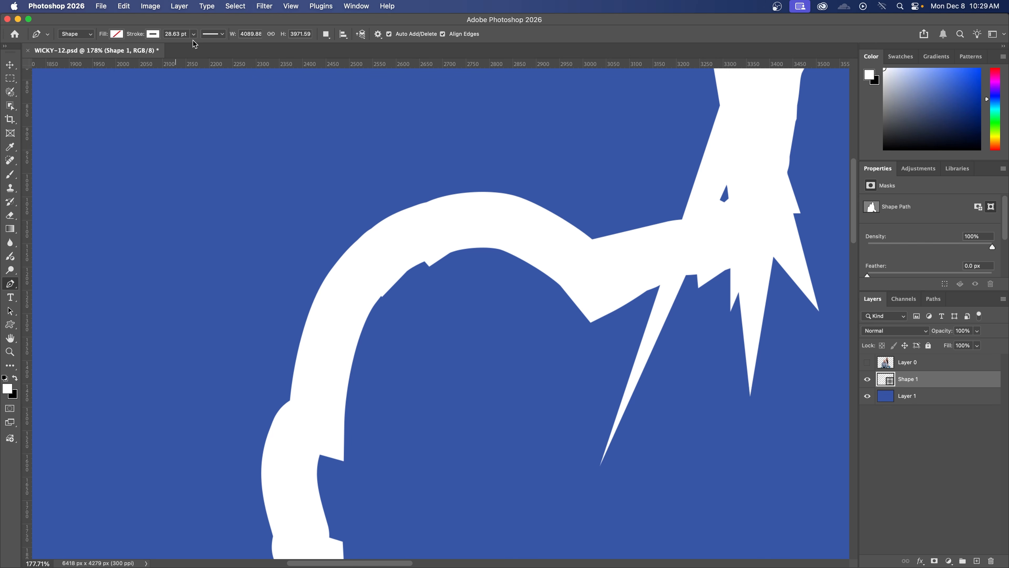
- Try a coral-red fill on the outline shape and return it to no fill
{"action": "left_click", "coordinate": [117, 34]}
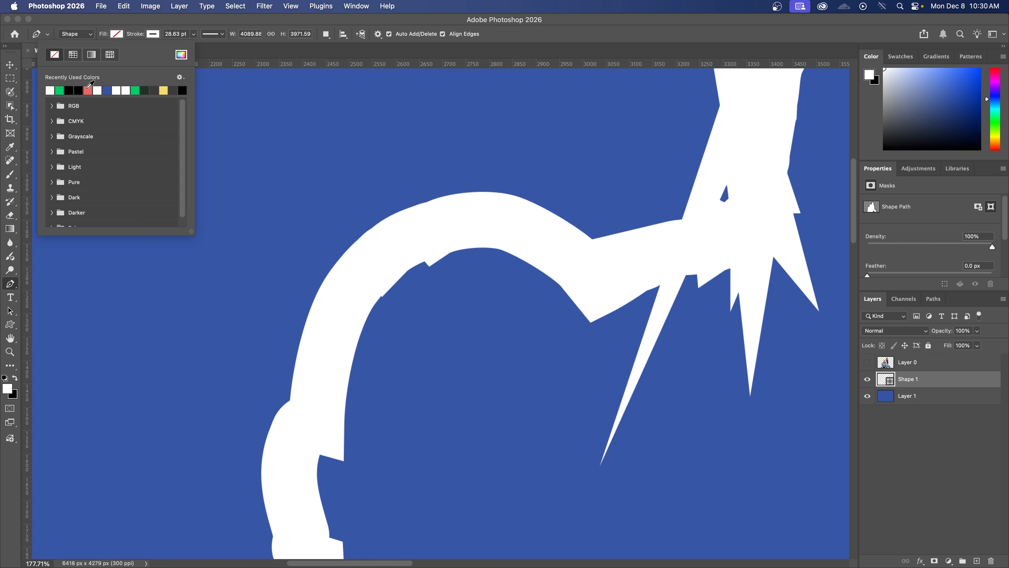
{"action": "left_click", "coordinate": [88, 90]}
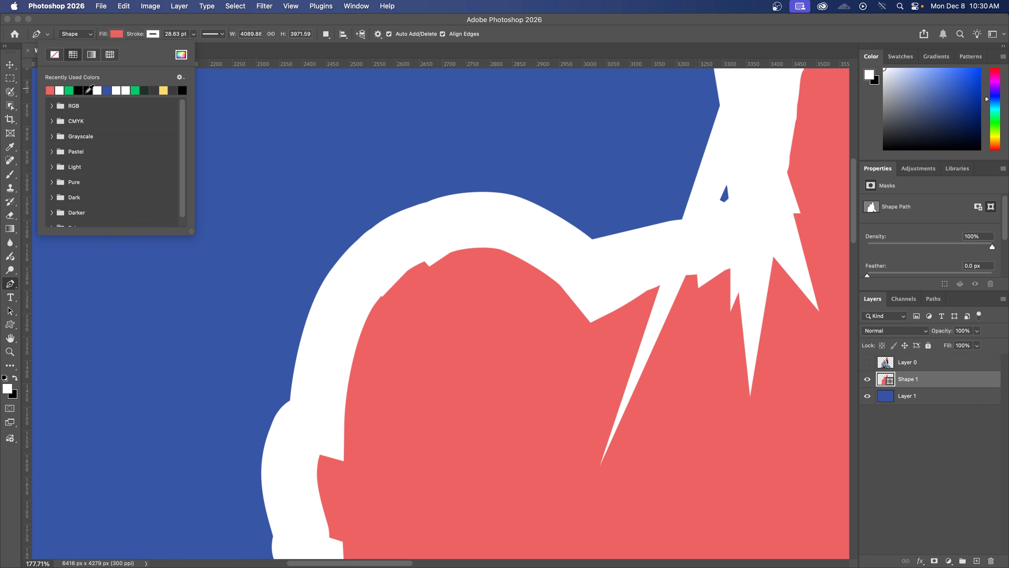
{"action": "left_click", "coordinate": [56, 55]}
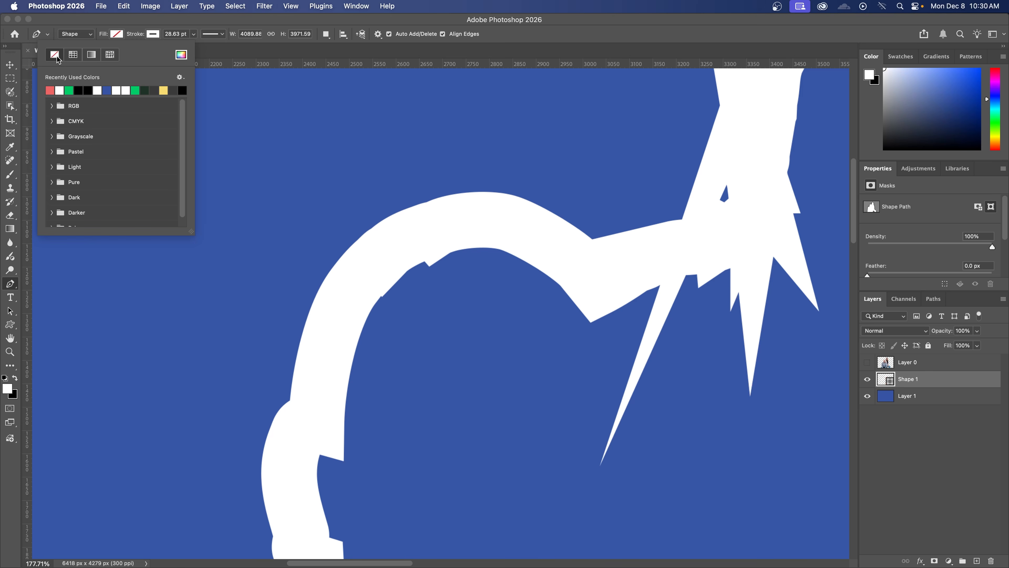
- Try black, blue and dark swatches as the shape's stroke color and return the stroke to white
{"action": "left_click", "coordinate": [150, 36]}
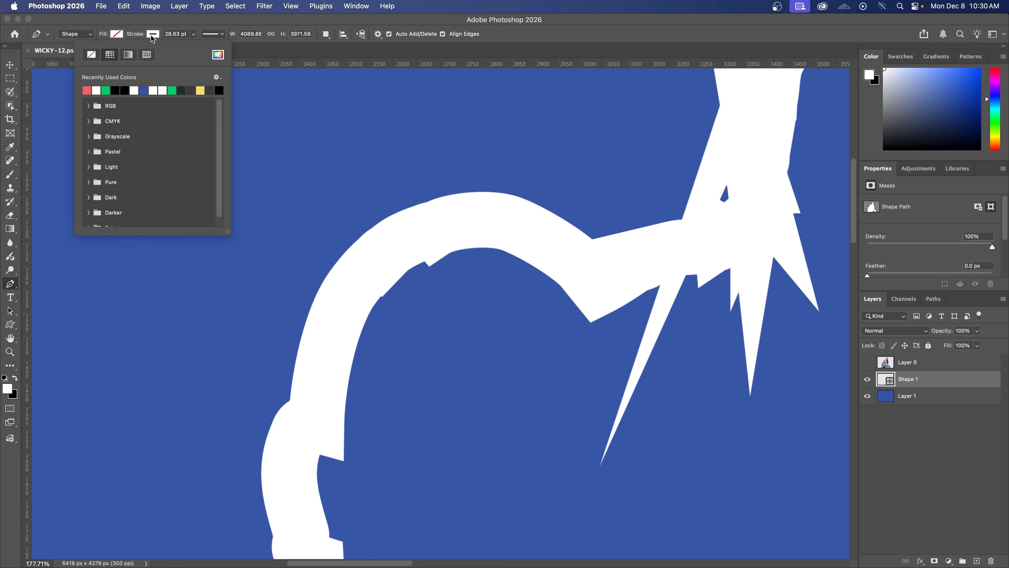
{"action": "left_click", "coordinate": [115, 90]}
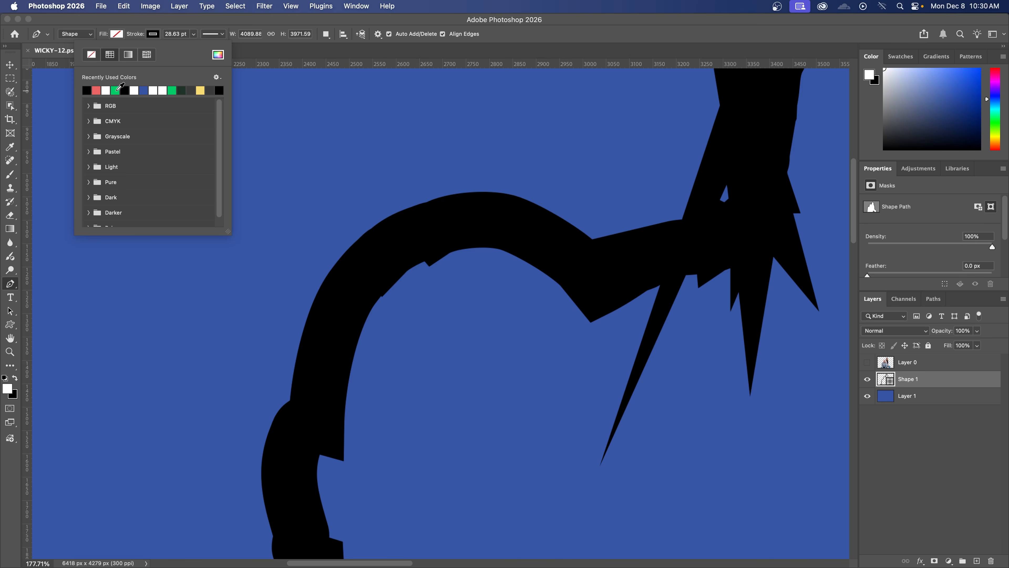
{"action": "left_click", "coordinate": [144, 90]}
{"action": "left_click", "coordinate": [163, 90]}
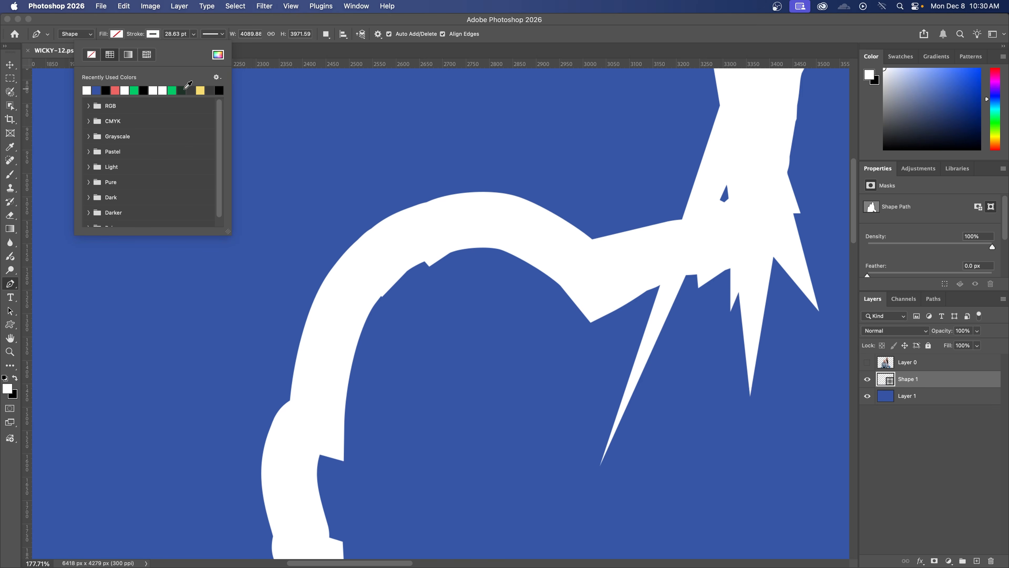
{"action": "left_click", "coordinate": [181, 90]}
{"action": "left_click", "coordinate": [135, 90]}
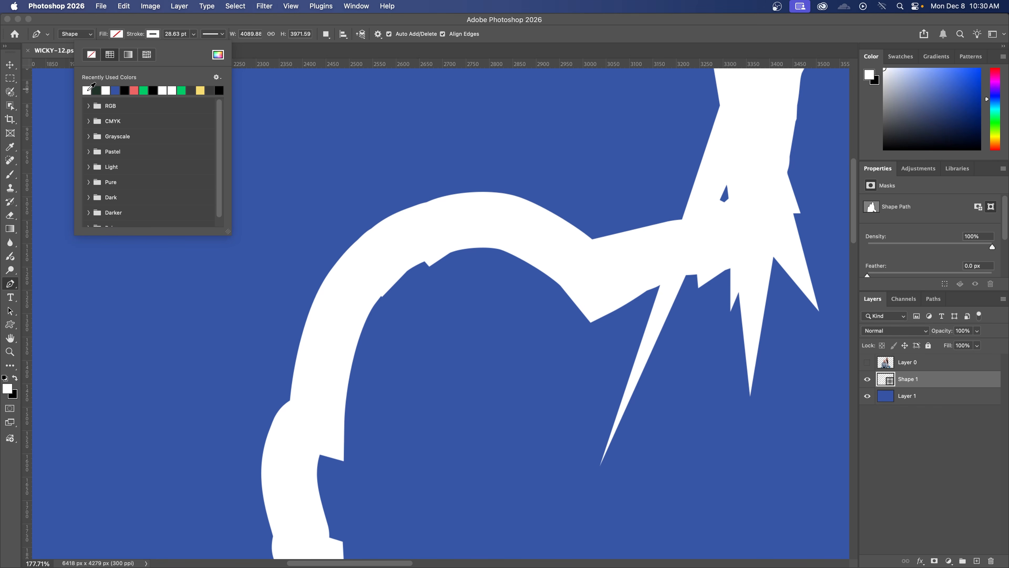
{"action": "left_click", "coordinate": [171, 26]}
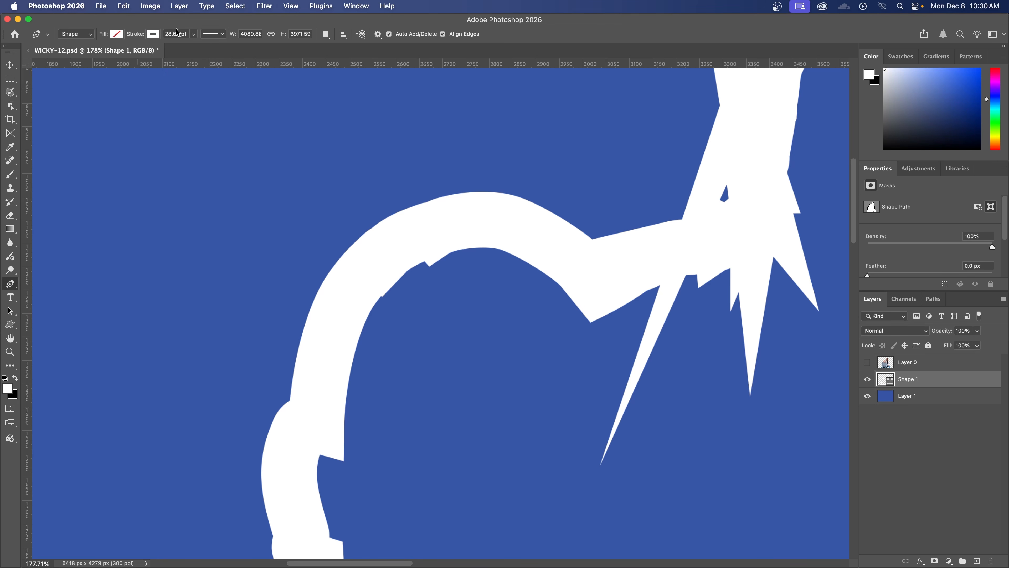
- Increase the outline shape's stroke width to 35.18 pt
{"action": "left_click_drag", "start_coordinate": [604, 208], "coordinate": [493, 266]}
{"action": "key", "text": "super+minus"}
{"action": "key", "text": "super+minus"}
{"action": "key", "text": "super+minus"}
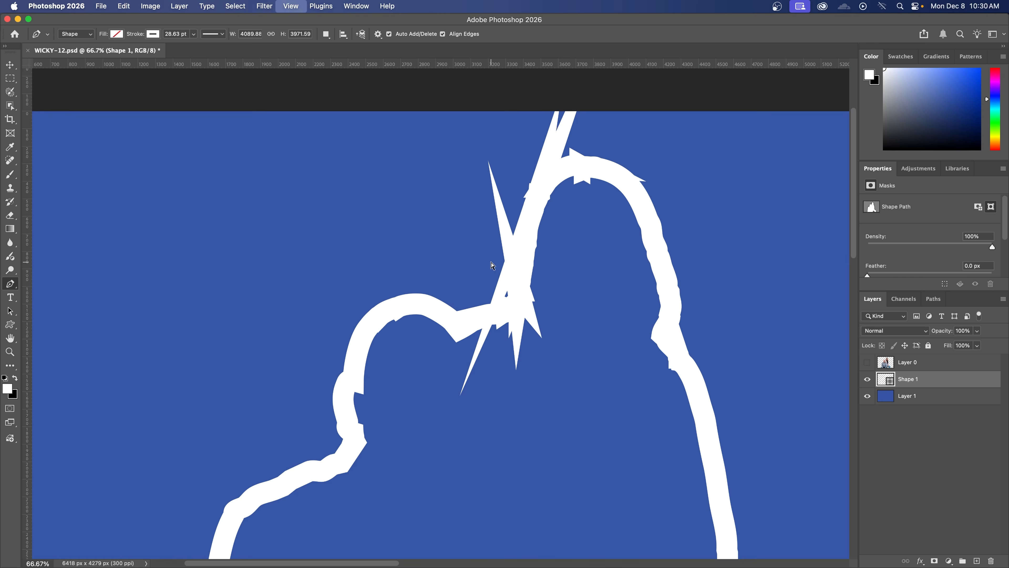
{"action": "scroll", "coordinate": [492, 266], "scroll_direction": "down", "scroll_amount": 2}
{"action": "scroll", "coordinate": [493, 266], "scroll_direction": "right", "scroll_amount": 1}
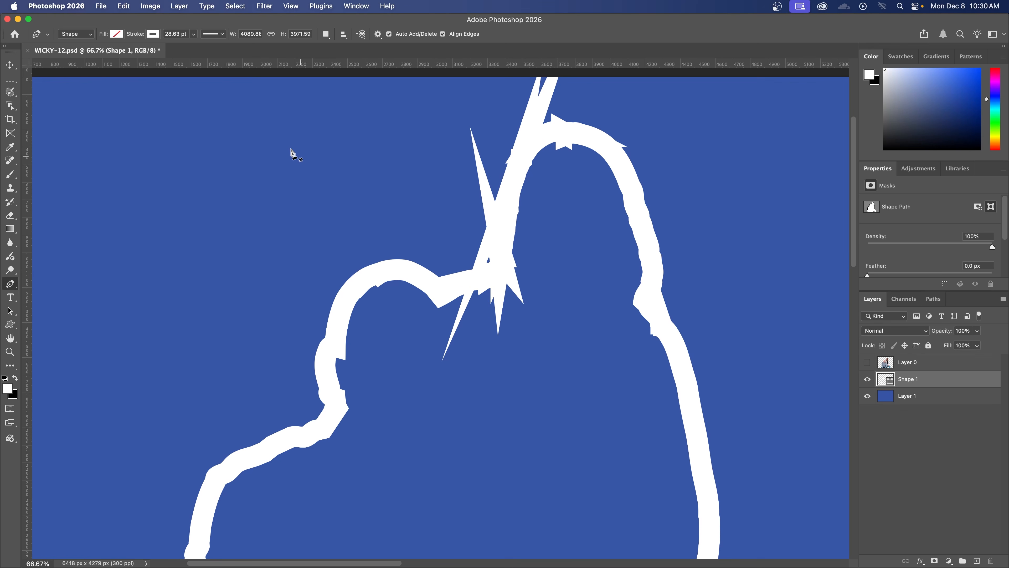
{"action": "left_click", "coordinate": [194, 34]}
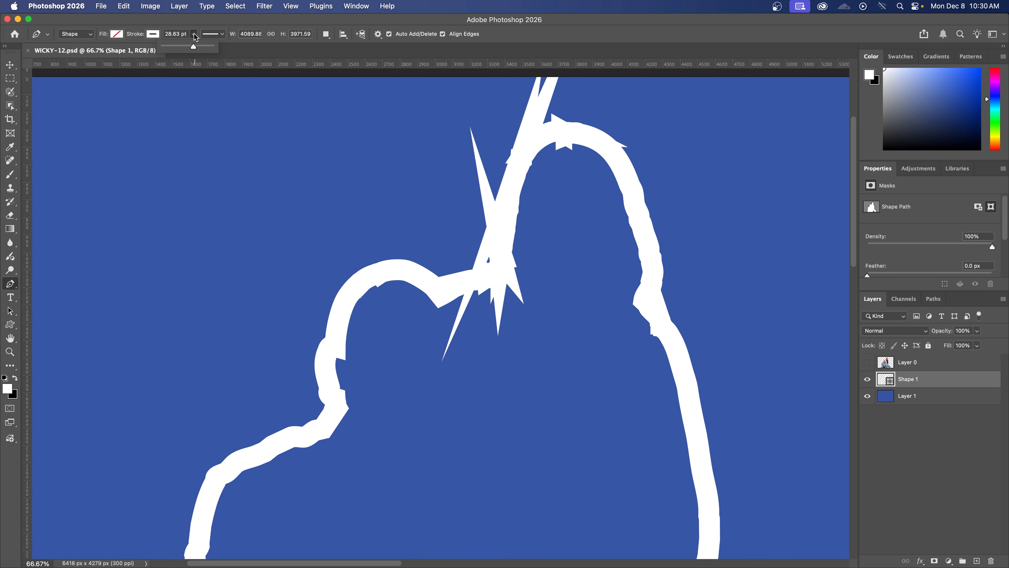
{"action": "mouse_move", "coordinate": [196, 47]}
{"action": "left_mouse_down"}
{"action": "mouse_move", "coordinate": [176, 47]}
{"action": "mouse_move", "coordinate": [199, 50]}
{"action": "left_mouse_up"}
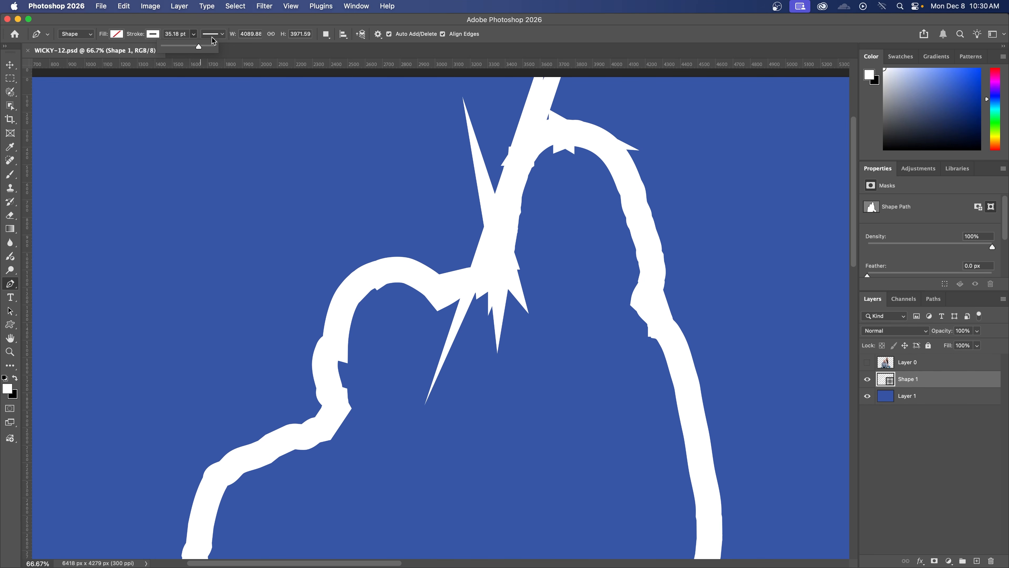
- Try the dashed and dotted stroke types, return to the solid line, and align the stroke inside the path
{"action": "left_click", "coordinate": [219, 37]}
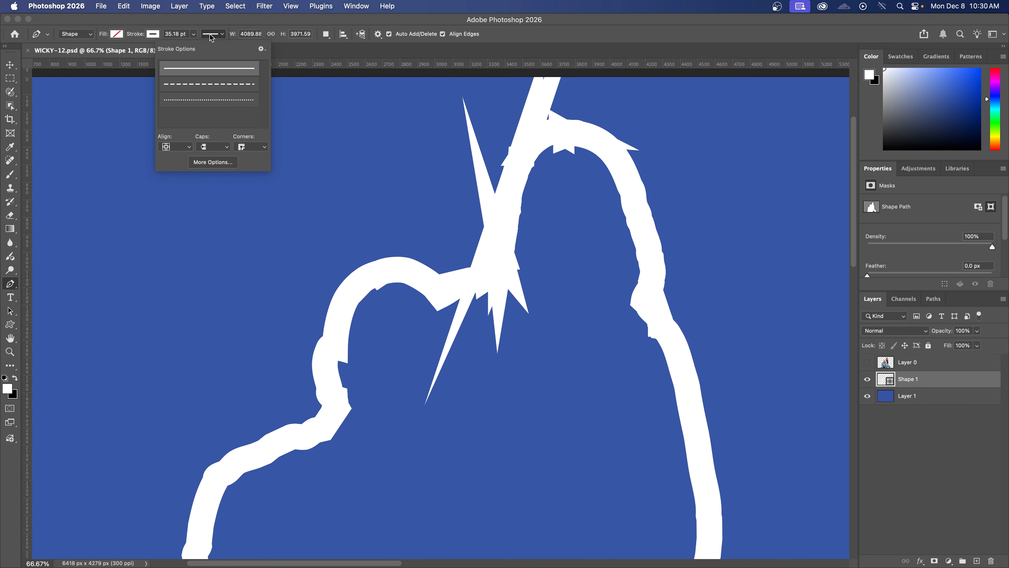
{"action": "left_click", "coordinate": [210, 84]}
{"action": "left_click", "coordinate": [213, 99]}
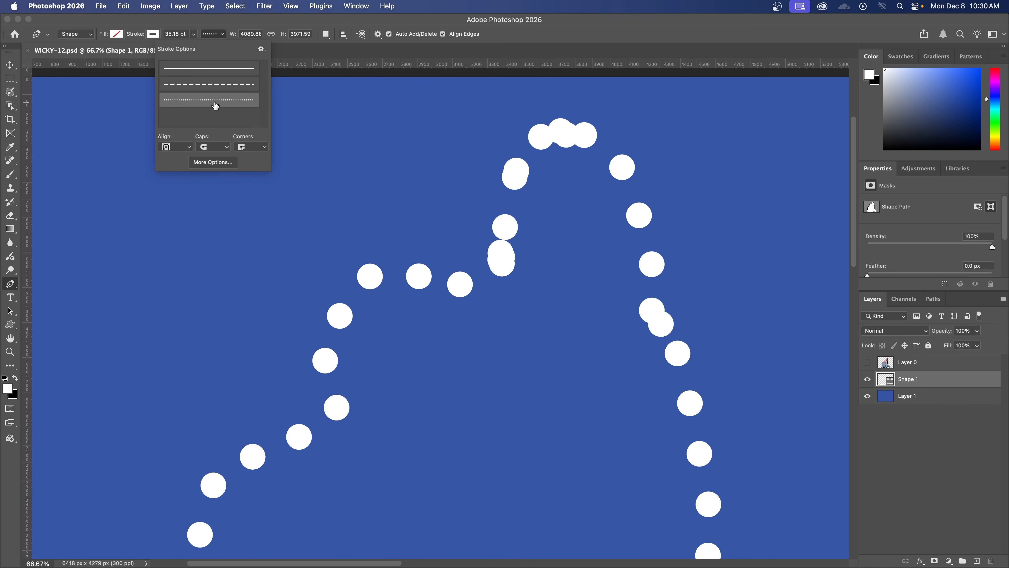
{"action": "left_click", "coordinate": [214, 70]}
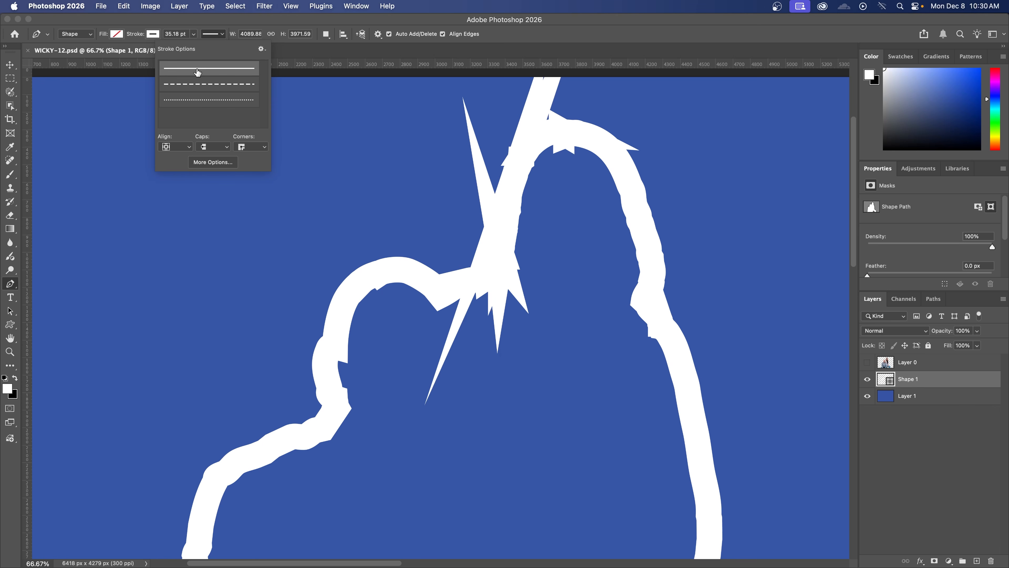
{"action": "left_click", "coordinate": [185, 147]}
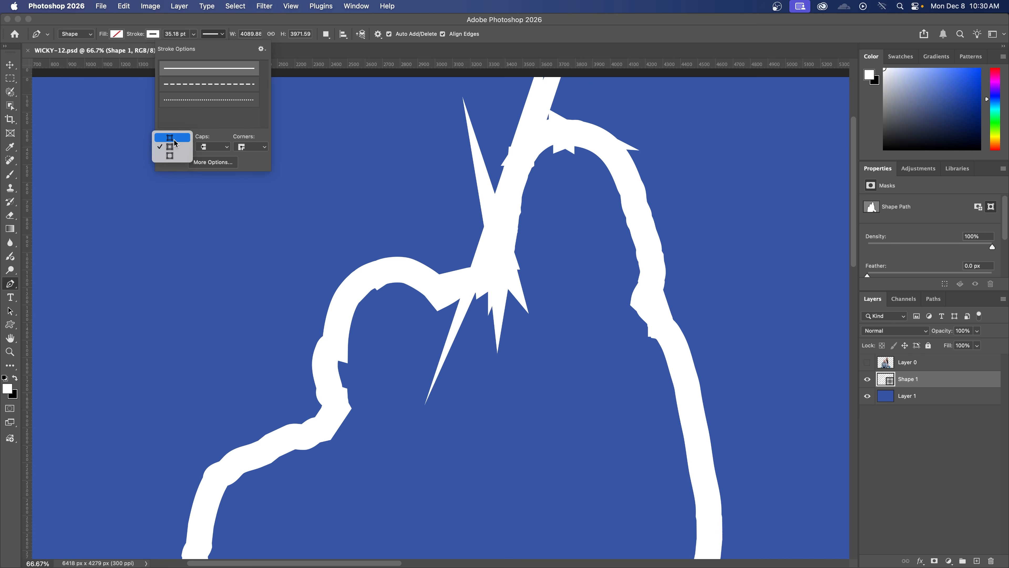
{"action": "left_click", "coordinate": [171, 138]}
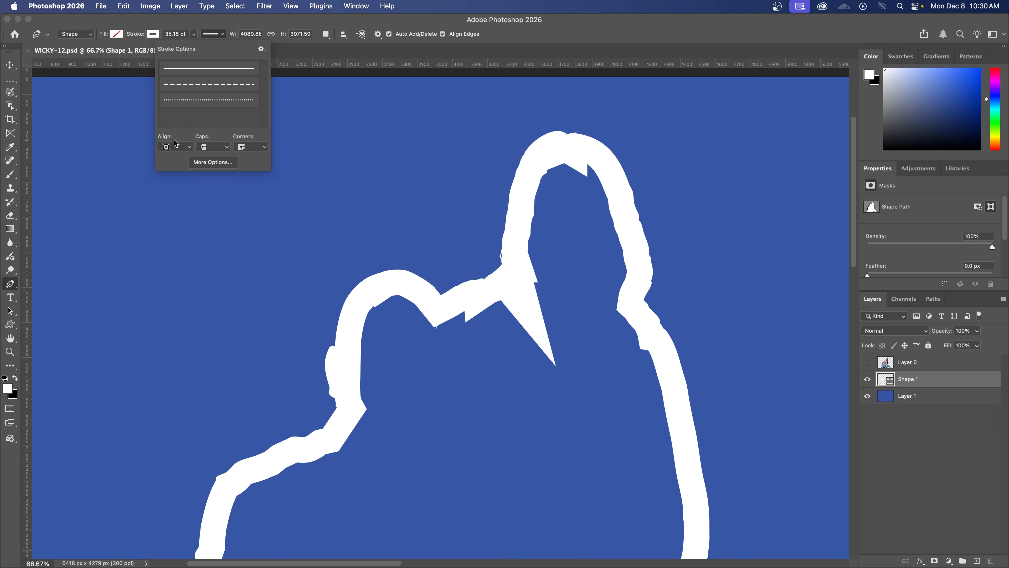
- Select the shape's path and hide the blue background layer, Layer 1, to expose the path line
{"action": "left_click", "coordinate": [935, 302]}
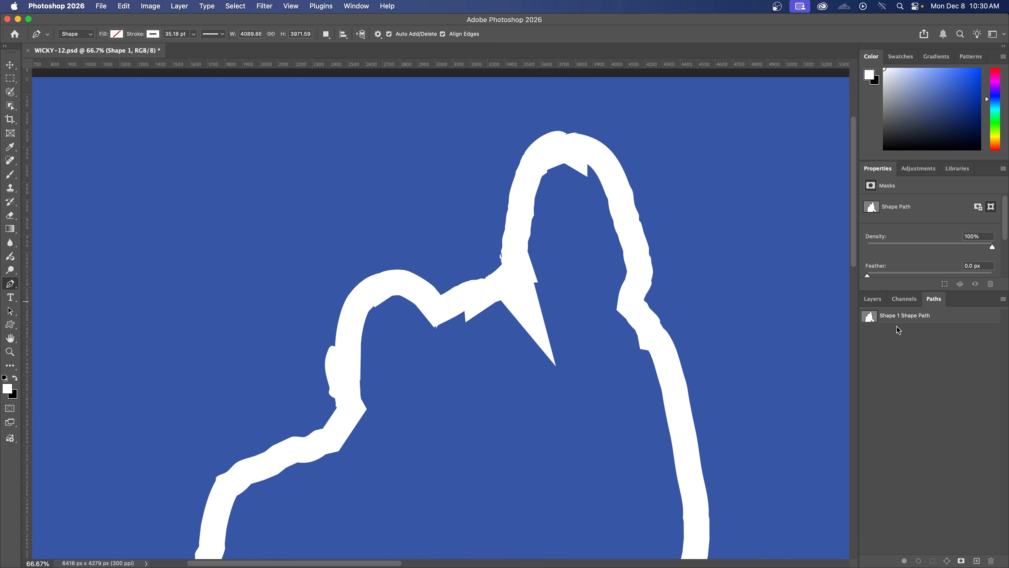
{"action": "left_click", "coordinate": [892, 320]}
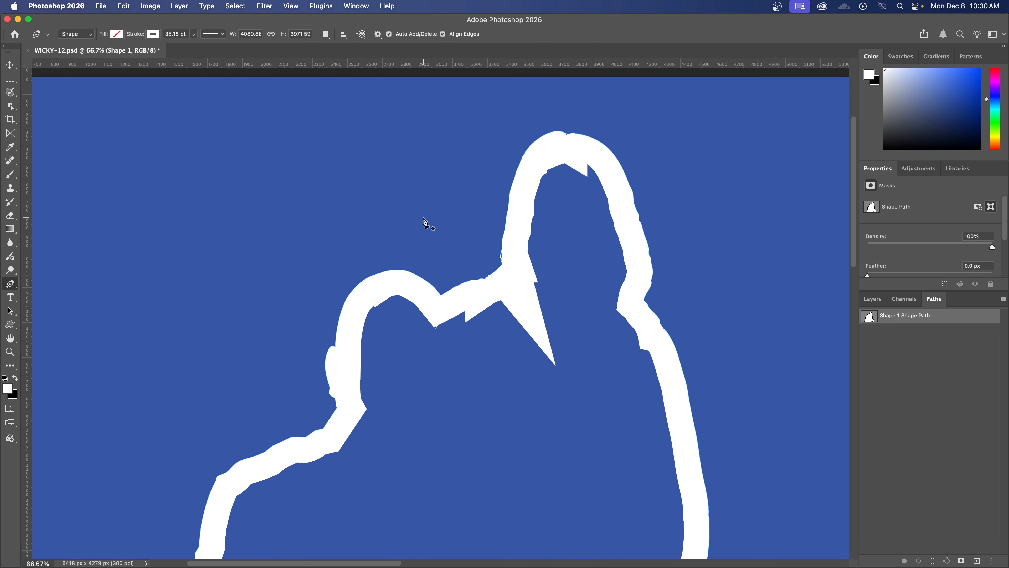
{"action": "key", "text": "super+equal"}
{"action": "key", "text": "super+equal"}
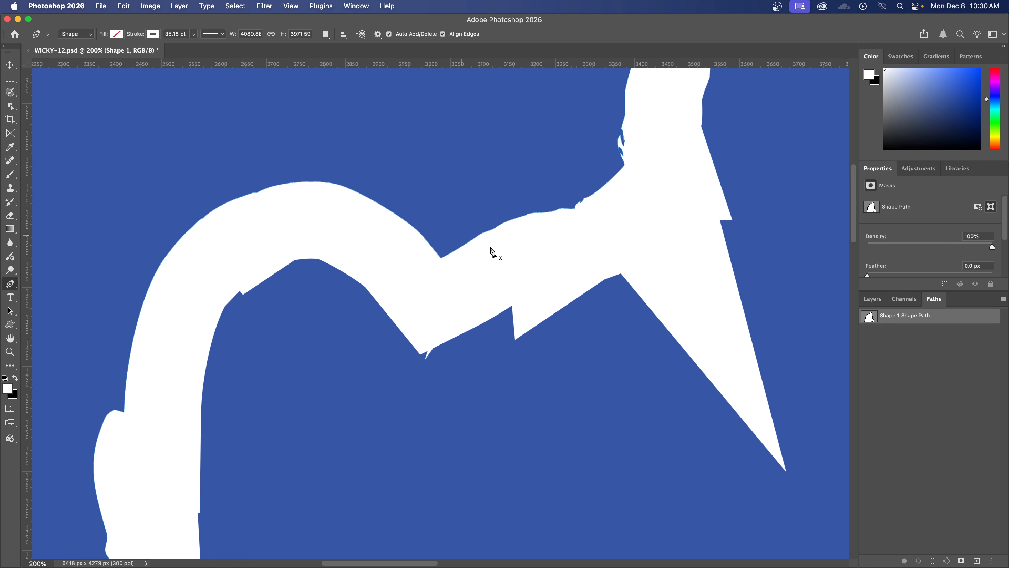
{"action": "left_click", "coordinate": [873, 298]}
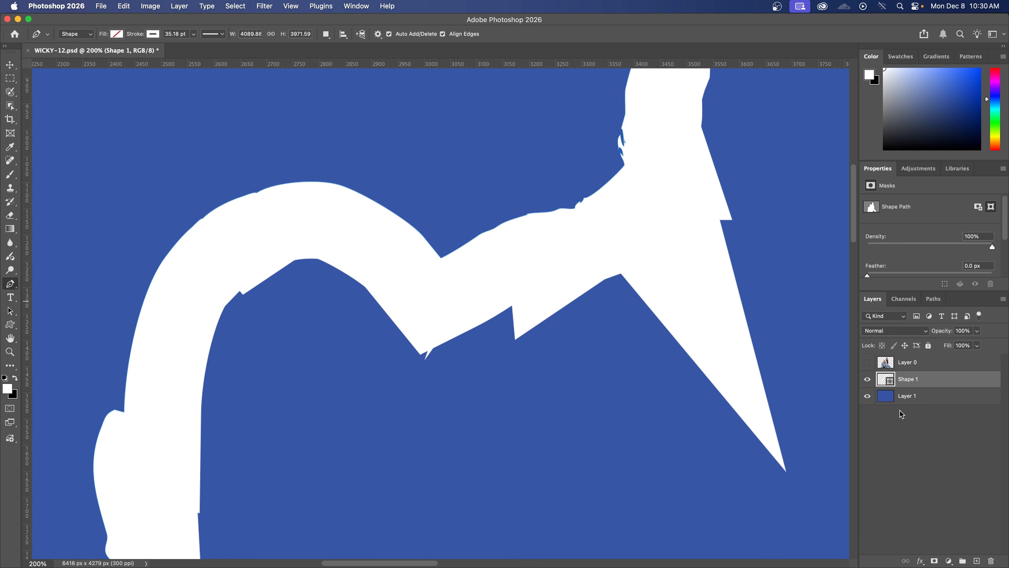
{"action": "left_click", "coordinate": [867, 396]}
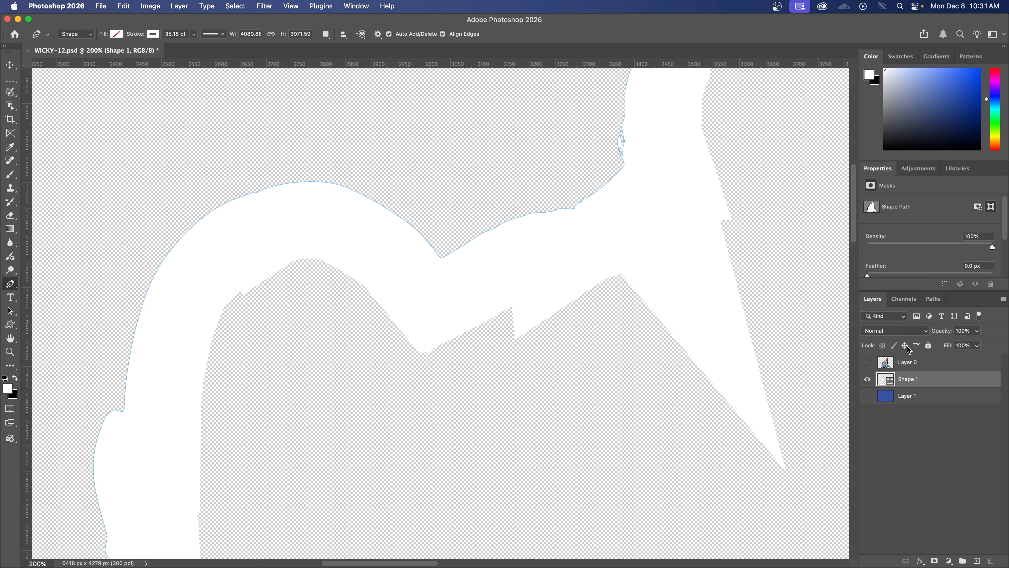
- Reduce the inside-aligned stroke's width to 19.46 pt
{"action": "left_click", "coordinate": [217, 35]}
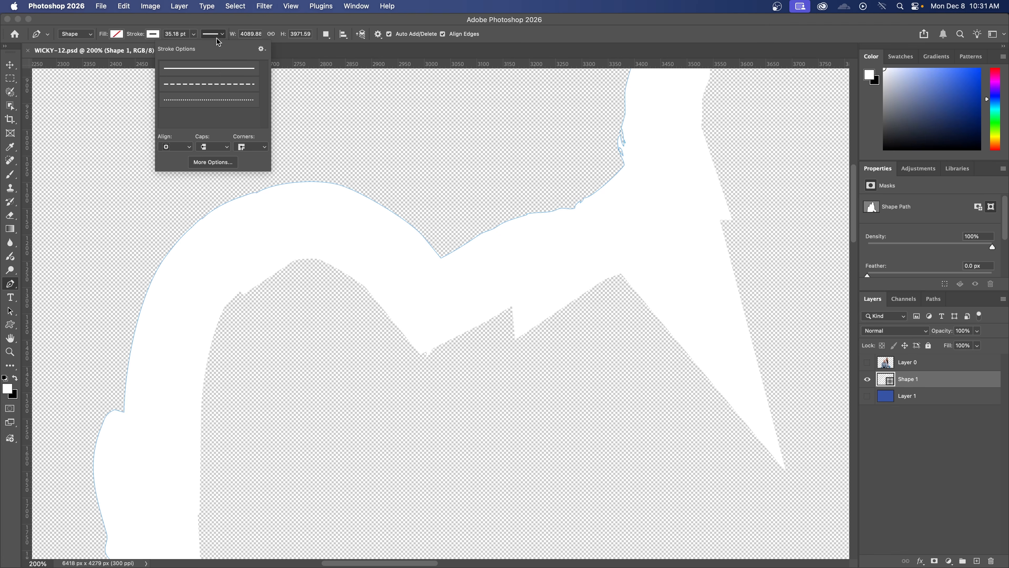
{"action": "left_click", "coordinate": [183, 147]}
{"action": "left_click", "coordinate": [183, 148]}
{"action": "left_click", "coordinate": [194, 35]}
{"action": "mouse_move", "coordinate": [192, 45]}
{"action": "left_mouse_down"}
{"action": "mouse_move", "coordinate": [165, 47]}
{"action": "mouse_move", "coordinate": [183, 60]}
{"action": "left_mouse_up"}
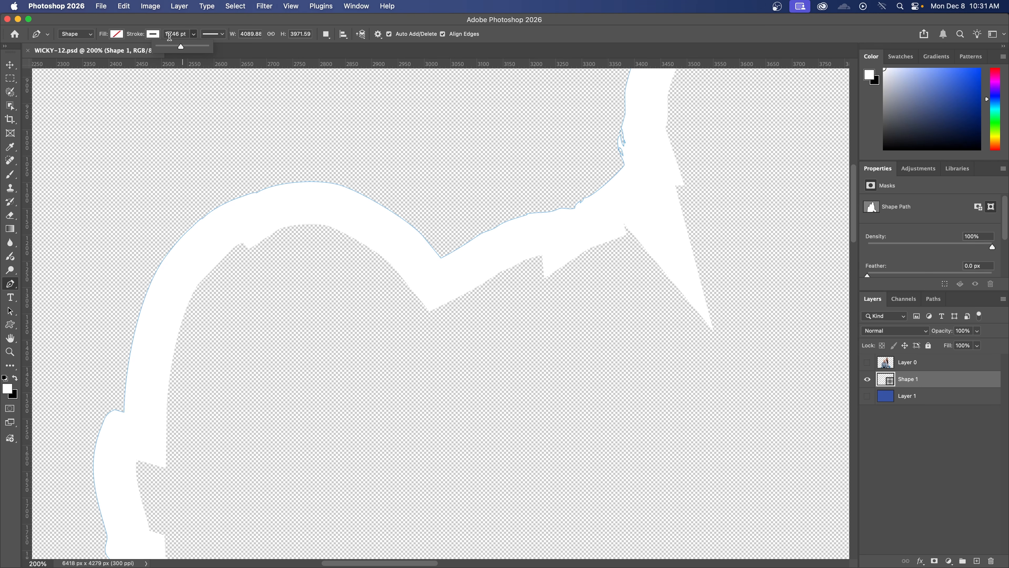
{"action": "left_click", "coordinate": [183, 35]}
{"action": "left_click", "coordinate": [197, 36]}
- Center the stroke on the path and set its width to 27.32 pt
{"action": "left_click", "coordinate": [218, 35]}
{"action": "left_click", "coordinate": [177, 146]}
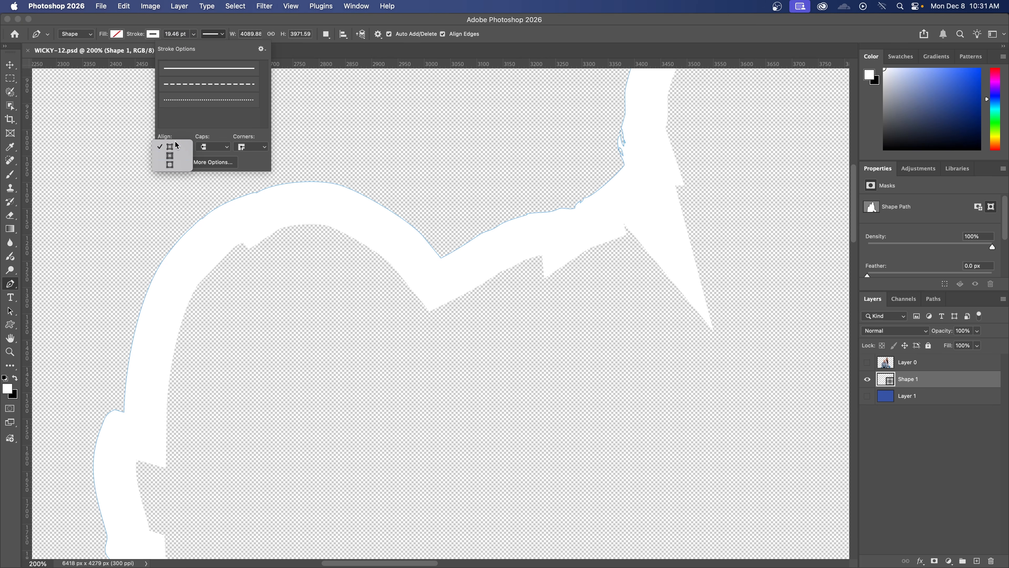
{"action": "left_click", "coordinate": [173, 156]}
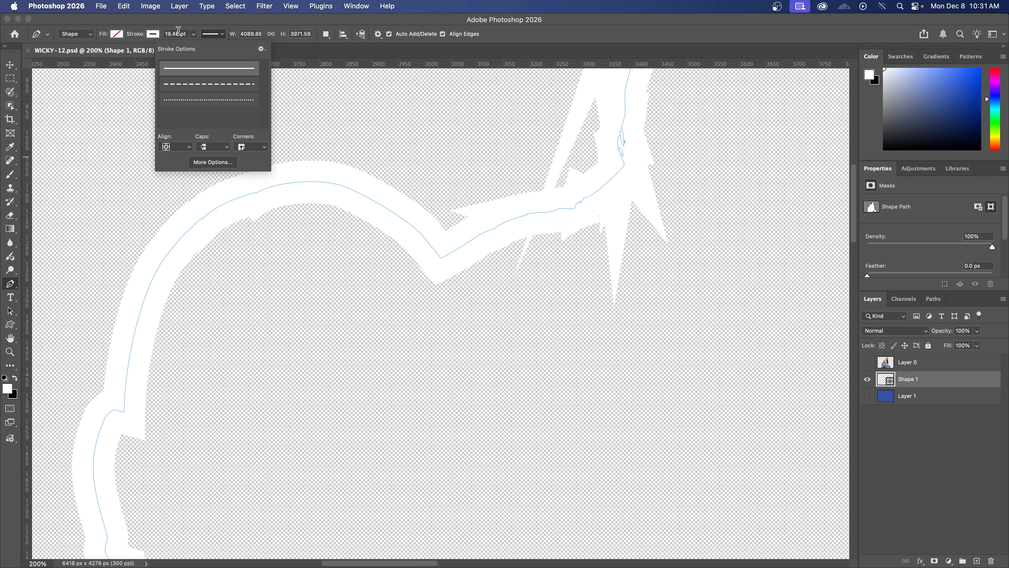
{"action": "left_click", "coordinate": [194, 34]}
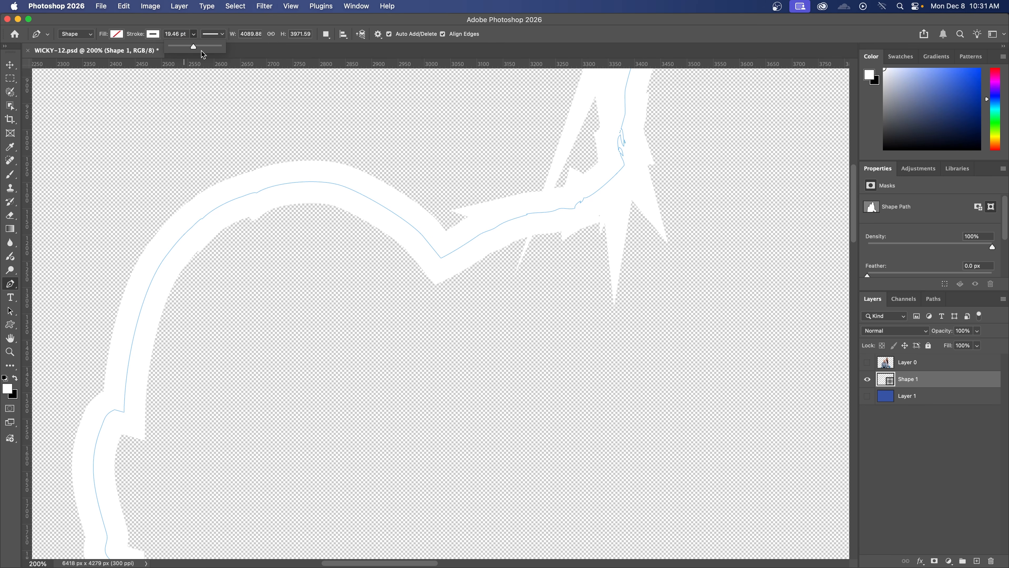
{"action": "left_click_drag", "start_coordinate": [203, 48], "coordinate": [197, 51]}
- Align the shape's stroke to the outside of the path
{"action": "left_click", "coordinate": [213, 34]}
{"action": "left_click", "coordinate": [174, 151]}
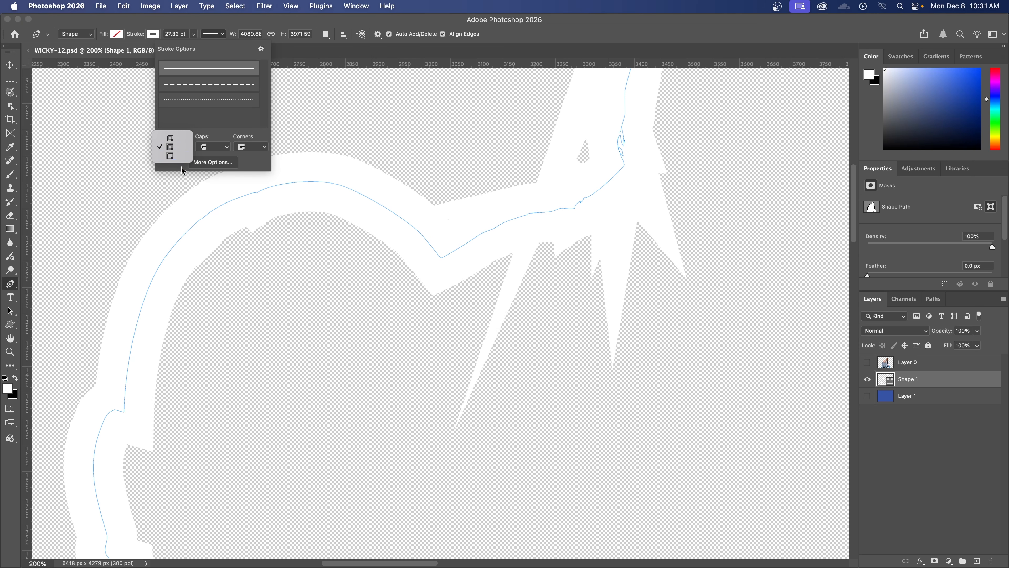
{"action": "left_click", "coordinate": [170, 155]}
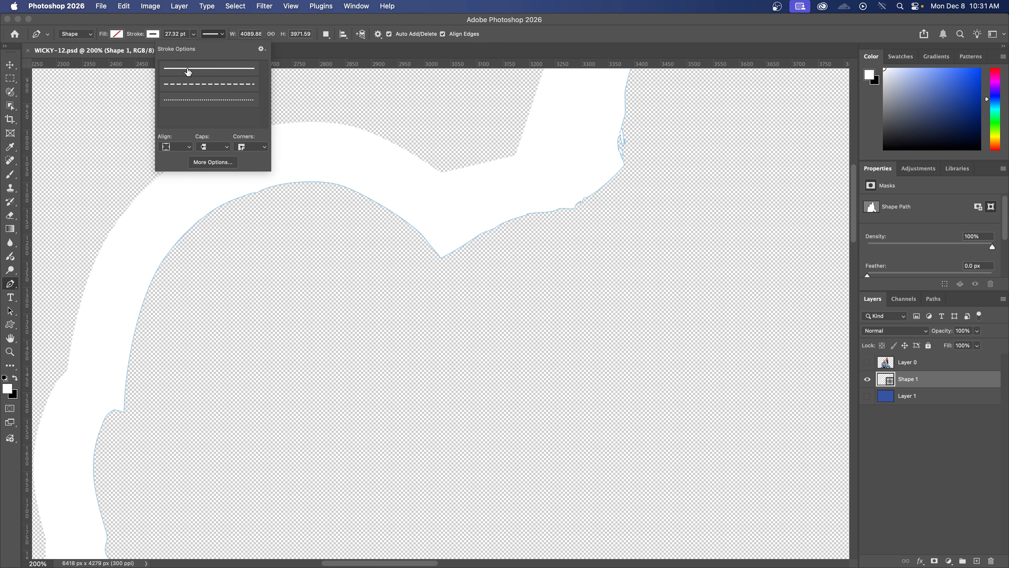
{"action": "left_click", "coordinate": [180, 22]}
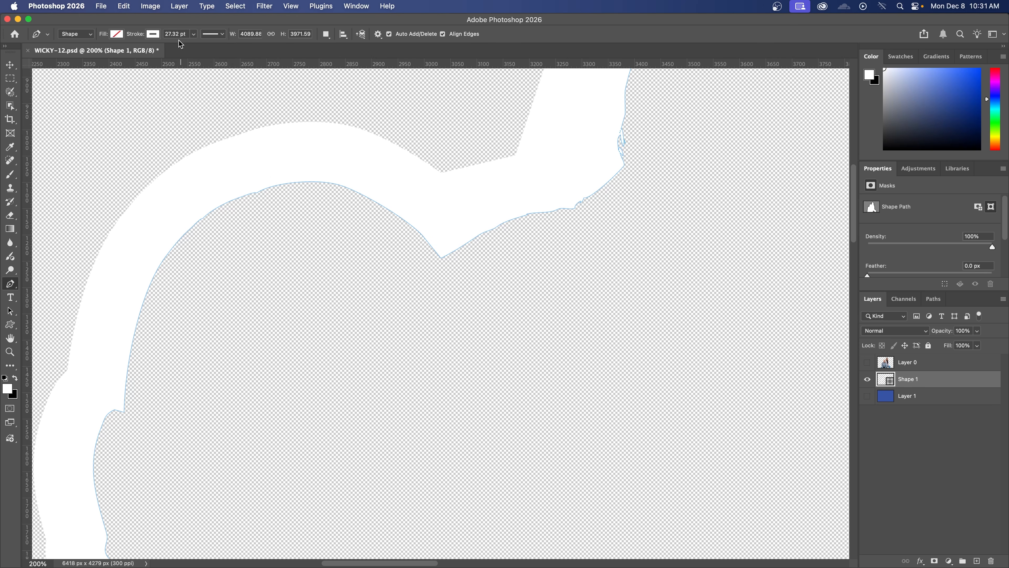
- Widen the outside-aligned stroke to 88.62 pt and check the outline around both figures
{"action": "left_click", "coordinate": [193, 37]}
{"action": "left_click_drag", "start_coordinate": [195, 45], "coordinate": [204, 45]}
{"action": "key", "text": "space"}
{"action": "mouse_move", "coordinate": [219, 182]}
{"action": "left_mouse_down"}
{"action": "mouse_move", "coordinate": [345, 376]}
{"action": "mouse_move", "coordinate": [432, 451]}
{"action": "left_mouse_up"}
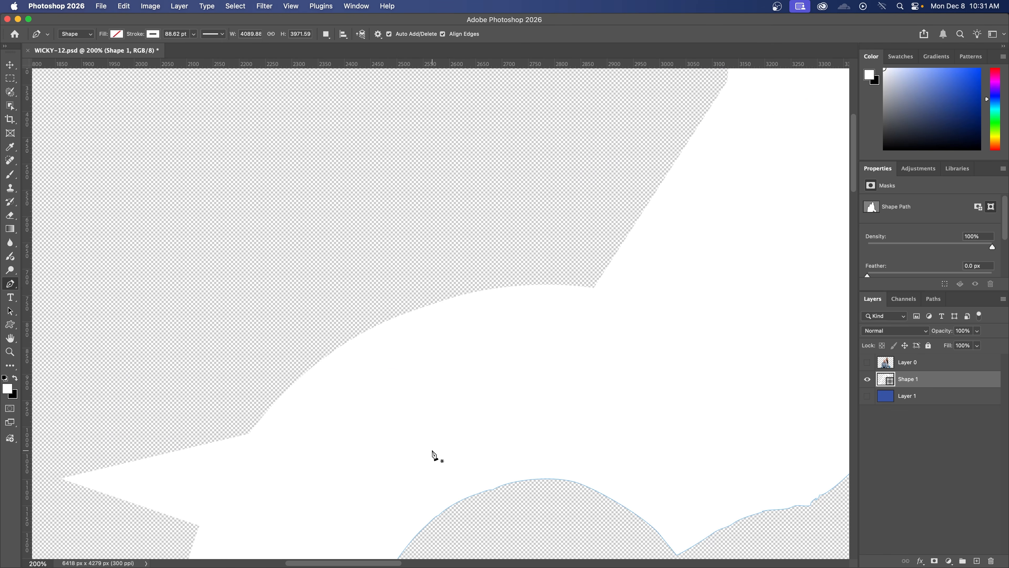
{"action": "scroll", "coordinate": [432, 453], "scroll_direction": "down", "scroll_amount": 5}
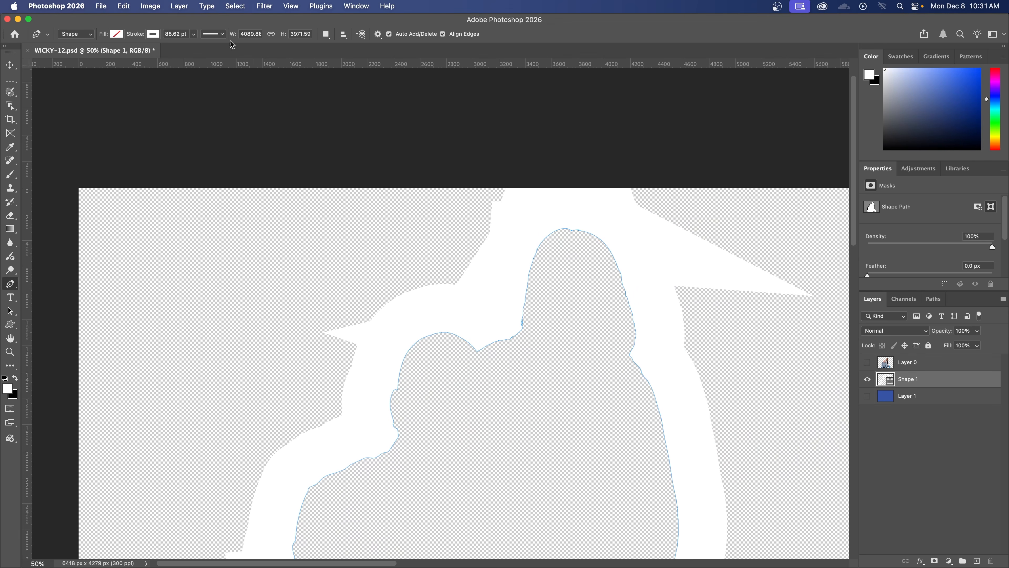
- Reduce the outside-aligned stroke's width to 31.25 pt
{"action": "left_click", "coordinate": [194, 34]}
{"action": "left_click_drag", "start_coordinate": [193, 45], "coordinate": [187, 49]}
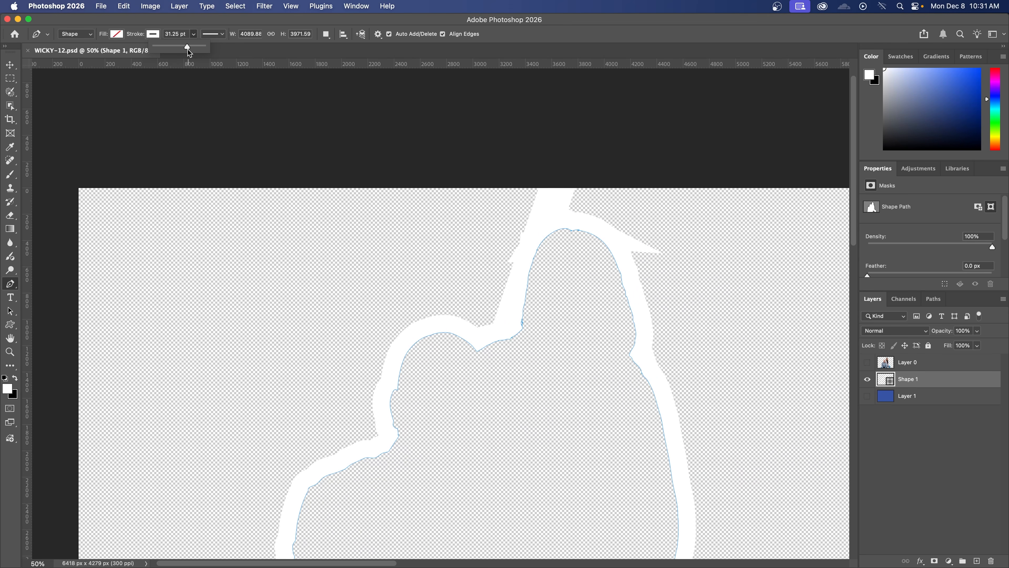
{"action": "scroll", "coordinate": [471, 203], "scroll_direction": "up", "scroll_amount": 5}
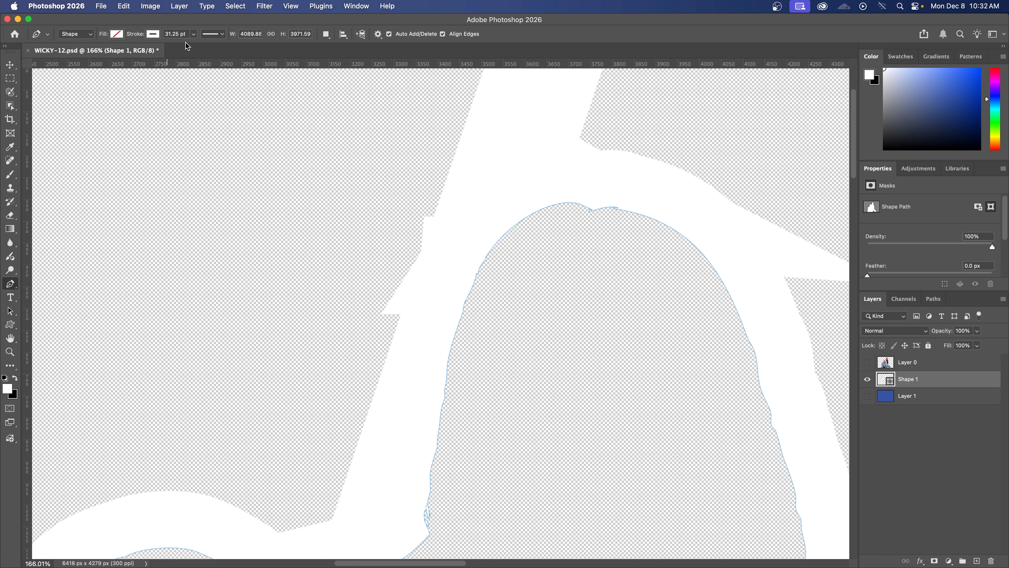
- Try round corners on the outline's stroke and return it to mitered corners
{"action": "left_click", "coordinate": [218, 34]}
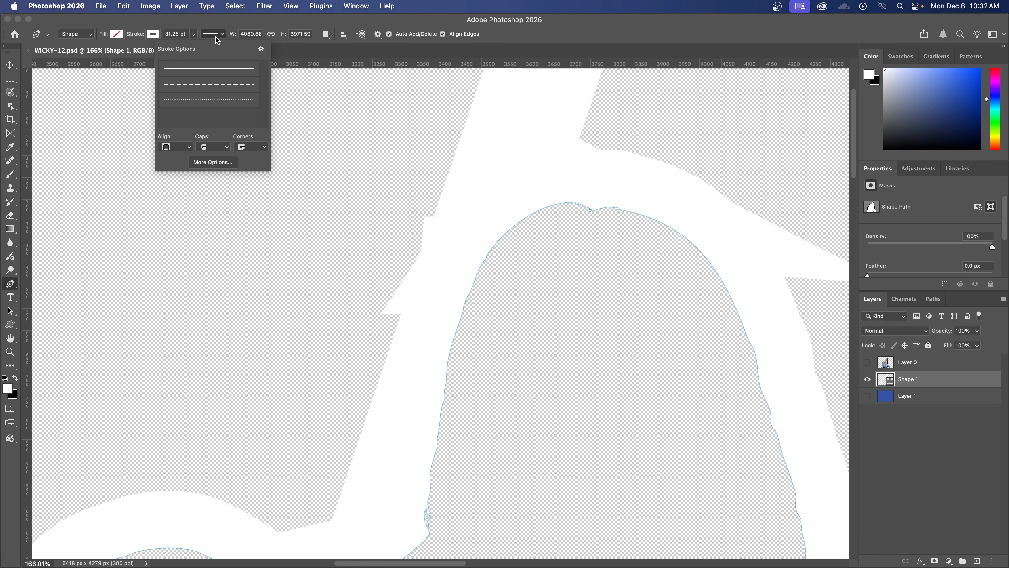
{"action": "left_click", "coordinate": [252, 147]}
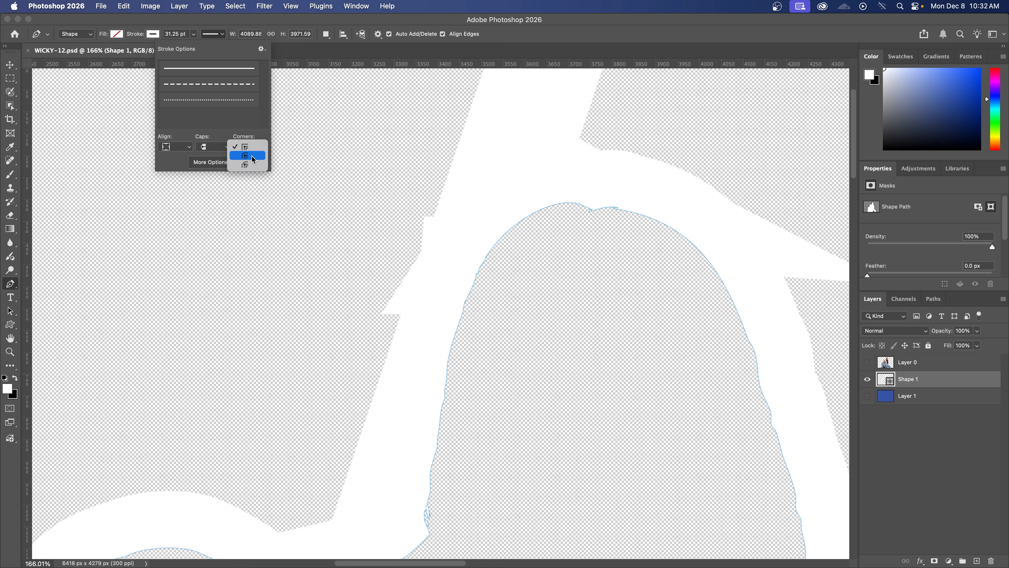
{"action": "left_click", "coordinate": [247, 156]}
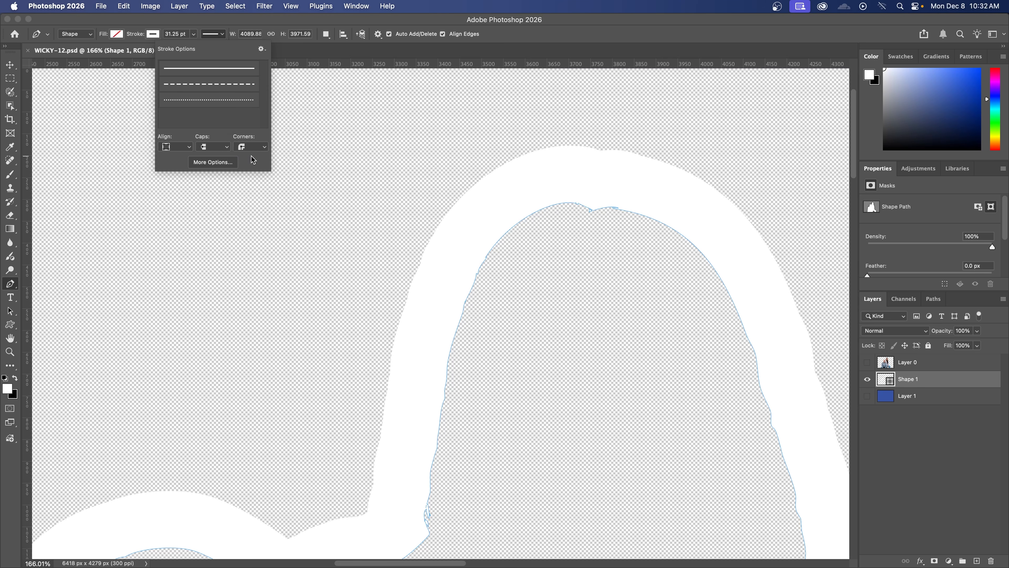
{"action": "left_click", "coordinate": [266, 148]}
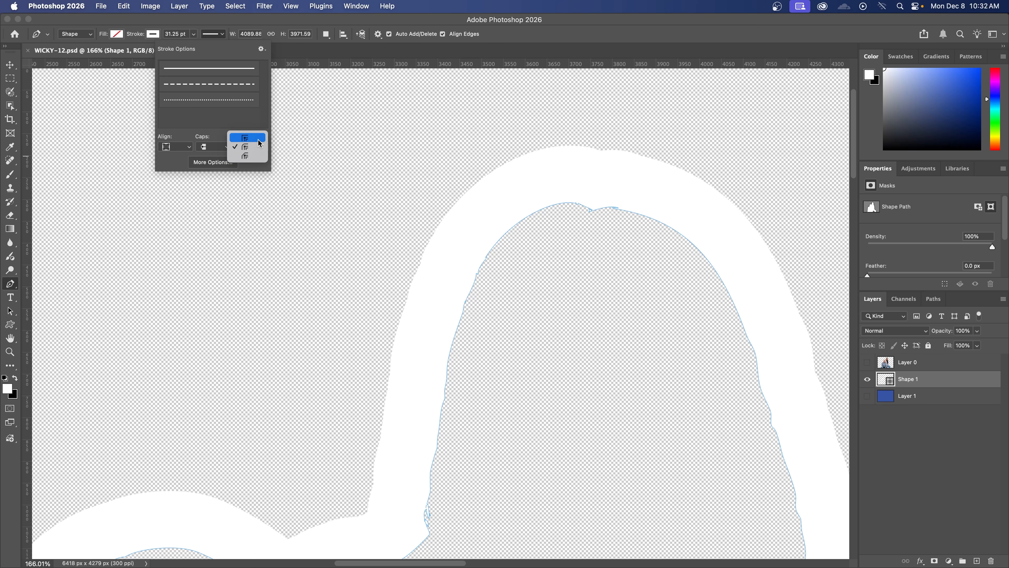
{"action": "left_click", "coordinate": [259, 139]}
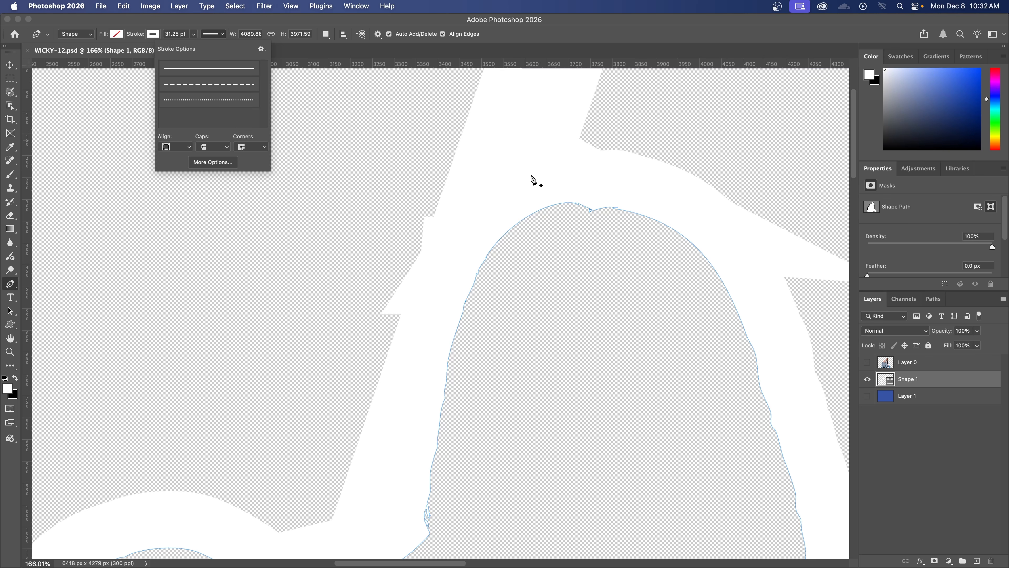
{"action": "left_click_drag", "start_coordinate": [532, 174], "coordinate": [527, 180]}
{"action": "left_click_drag", "start_coordinate": [465, 239], "coordinate": [448, 281]}
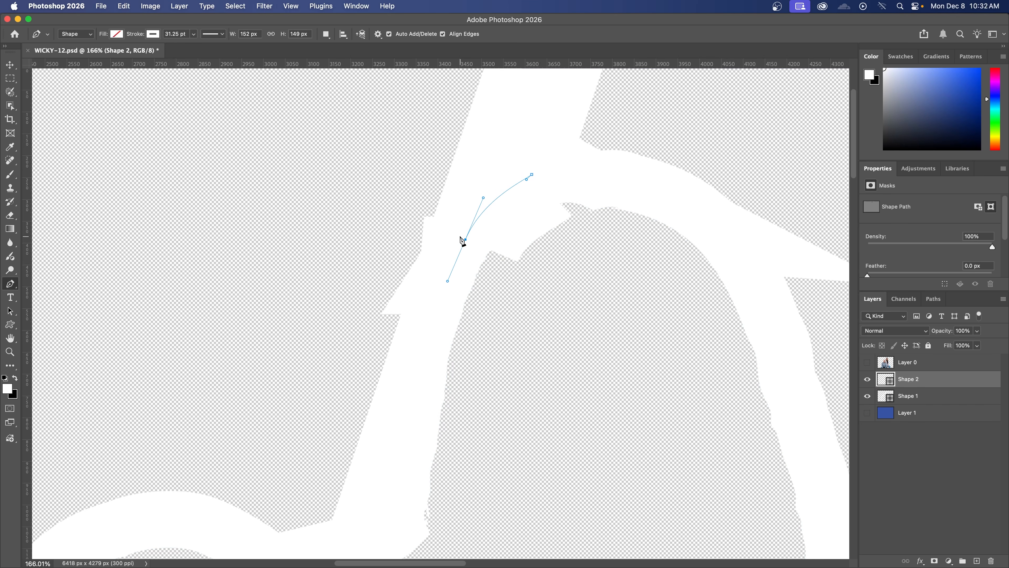
{"action": "key", "text": "super+z"}
{"action": "key", "text": "super+z"}
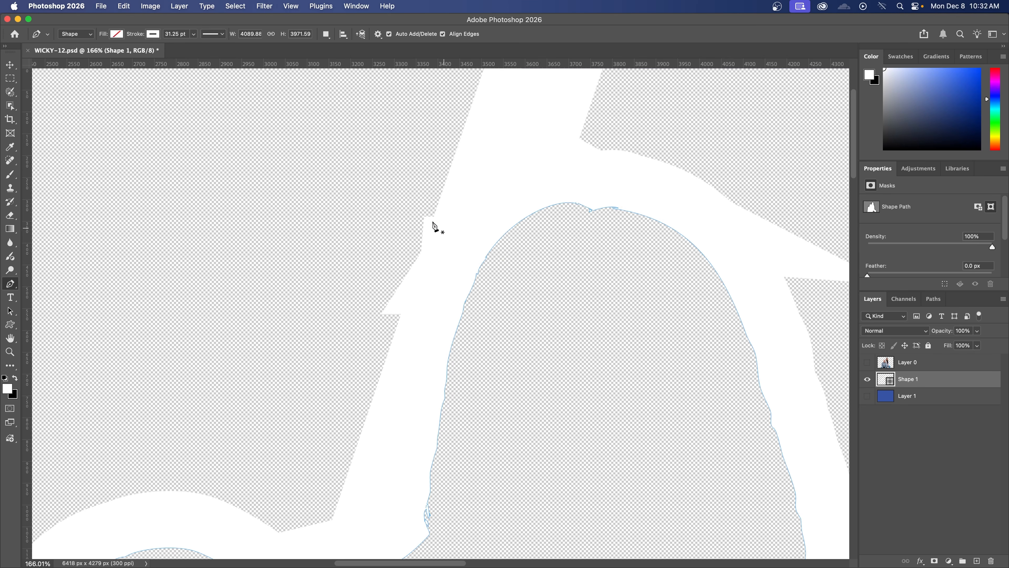
- Examine the outline's spikes and its path along the woman's hair and shoulder against the photo
{"action": "left_click", "coordinate": [11, 65]}
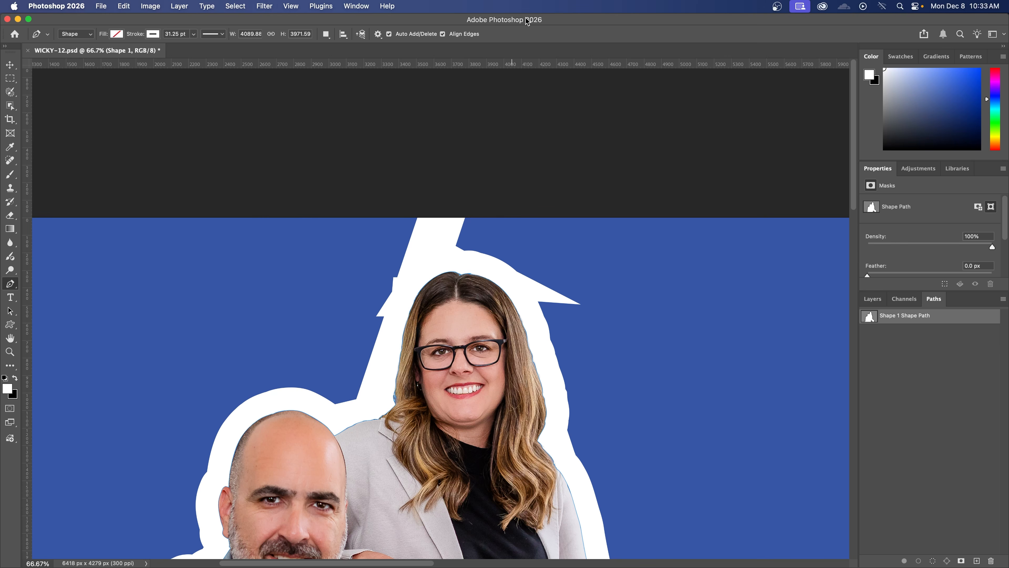
{"action": "left_click_drag", "start_coordinate": [552, 320], "coordinate": [473, 323]}
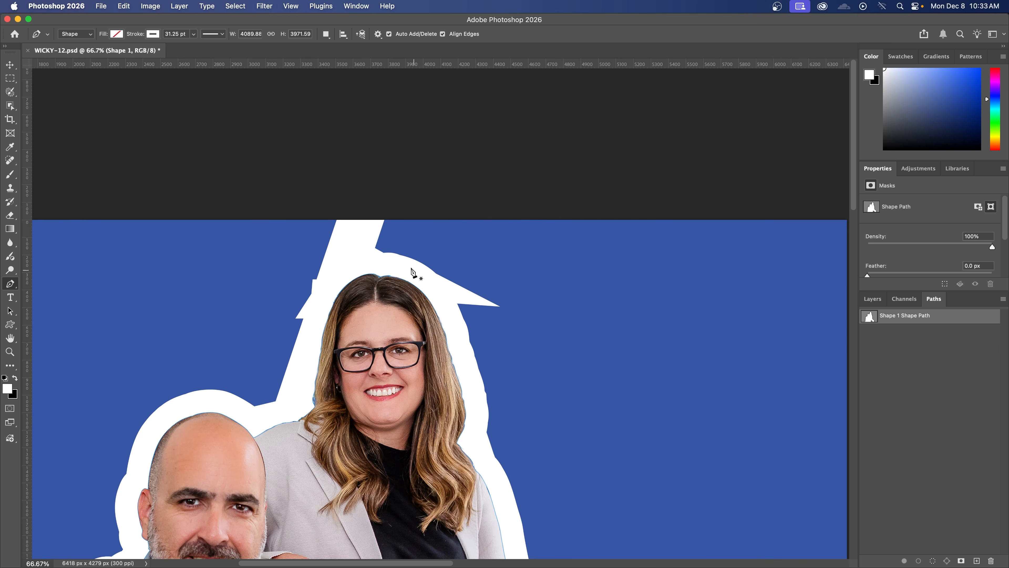
{"action": "key", "text": "super+space"}
{"action": "left_click_drag", "start_coordinate": [241, 342], "coordinate": [351, 430]}
{"action": "scroll", "coordinate": [439, 349], "scroll_direction": "right", "scroll_amount": 5}
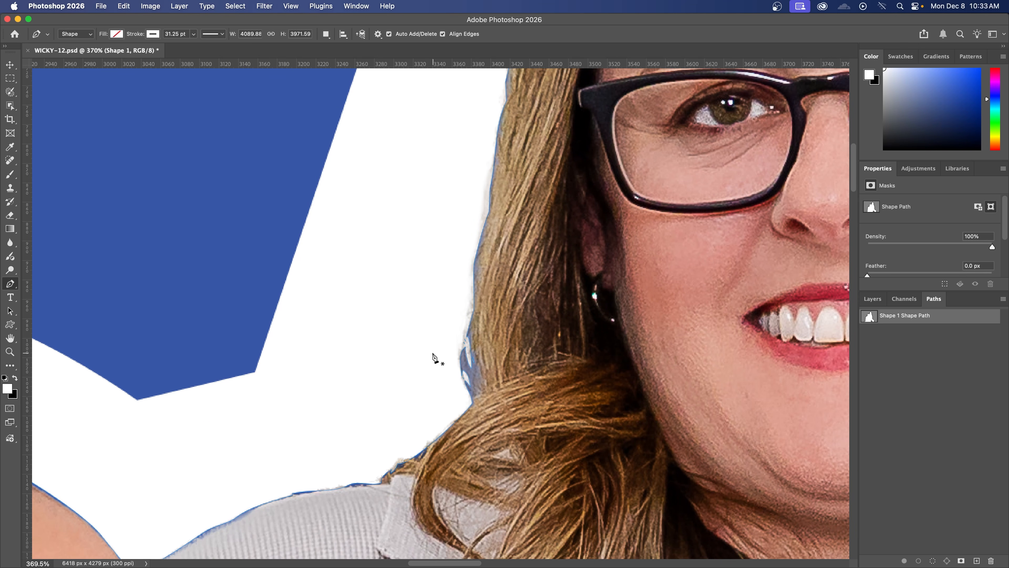
{"action": "scroll", "coordinate": [433, 355], "scroll_direction": "right", "scroll_amount": 4}
{"action": "scroll", "coordinate": [433, 355], "scroll_direction": "down", "scroll_amount": 2}
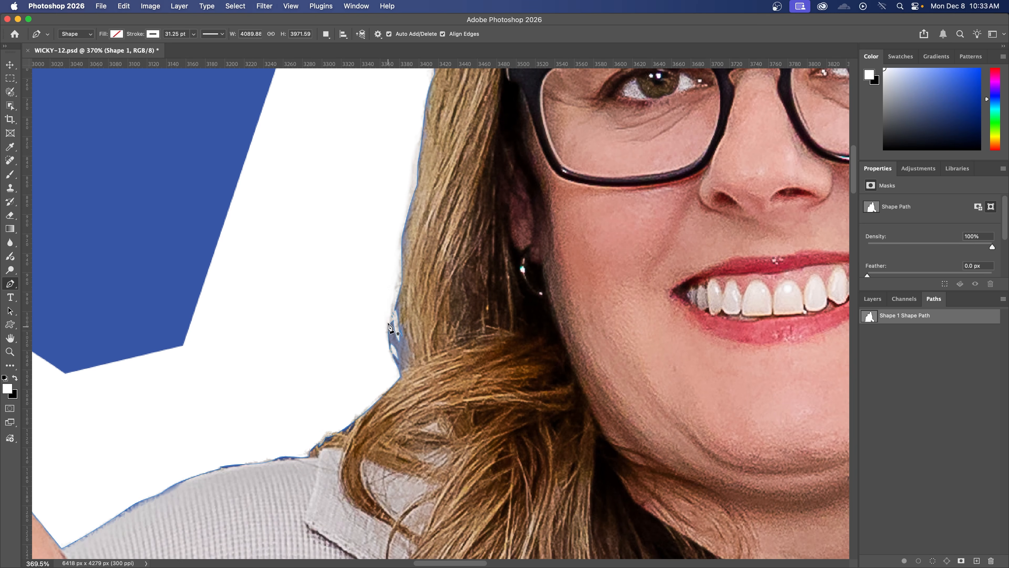
{"action": "left_click_drag", "start_coordinate": [352, 272], "coordinate": [482, 360]}
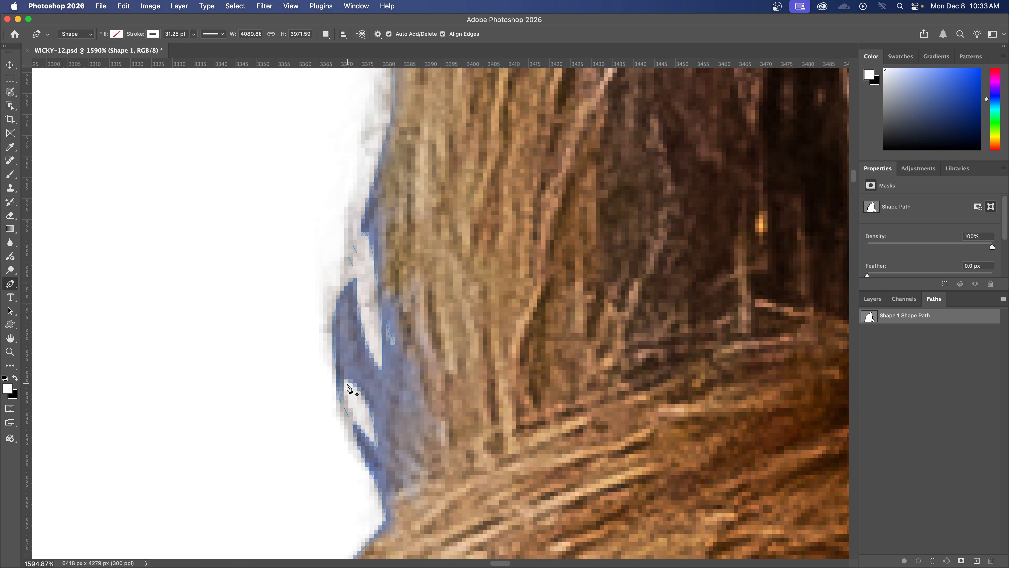
{"action": "scroll", "coordinate": [348, 388], "scroll_direction": "down", "scroll_amount": 10}
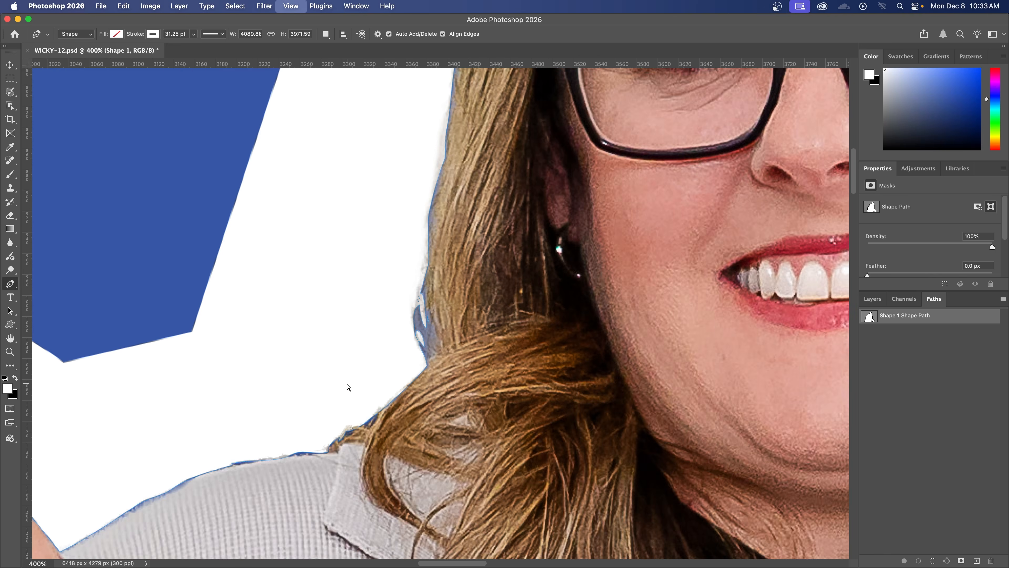
{"action": "key", "text": "super+minus"}
{"action": "key", "text": "super+minus"}
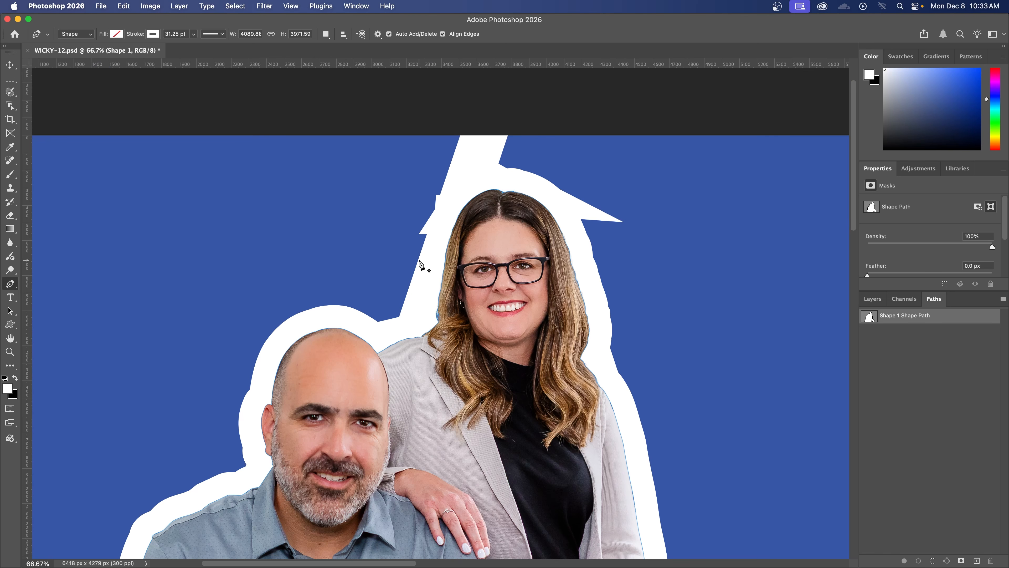
{"action": "left_click_drag", "start_coordinate": [419, 260], "coordinate": [413, 289]}
{"action": "key", "text": "super+plus"}
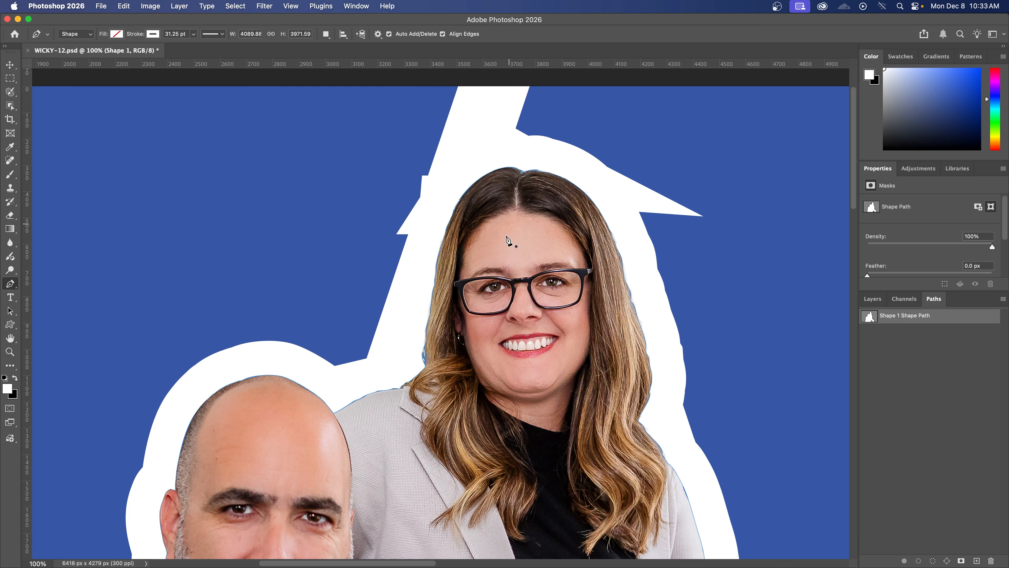
- Hide the couple's photo layer to expose the outline's jagged inner edge beside the woman's hair
{"action": "left_click_drag", "start_coordinate": [351, 279], "coordinate": [496, 421]}
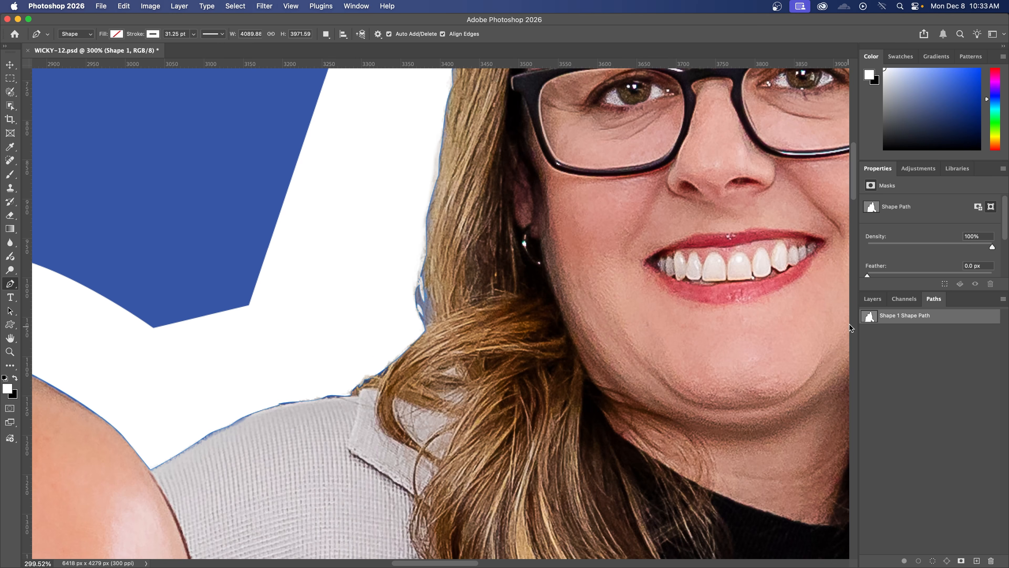
{"action": "left_click", "coordinate": [872, 299]}
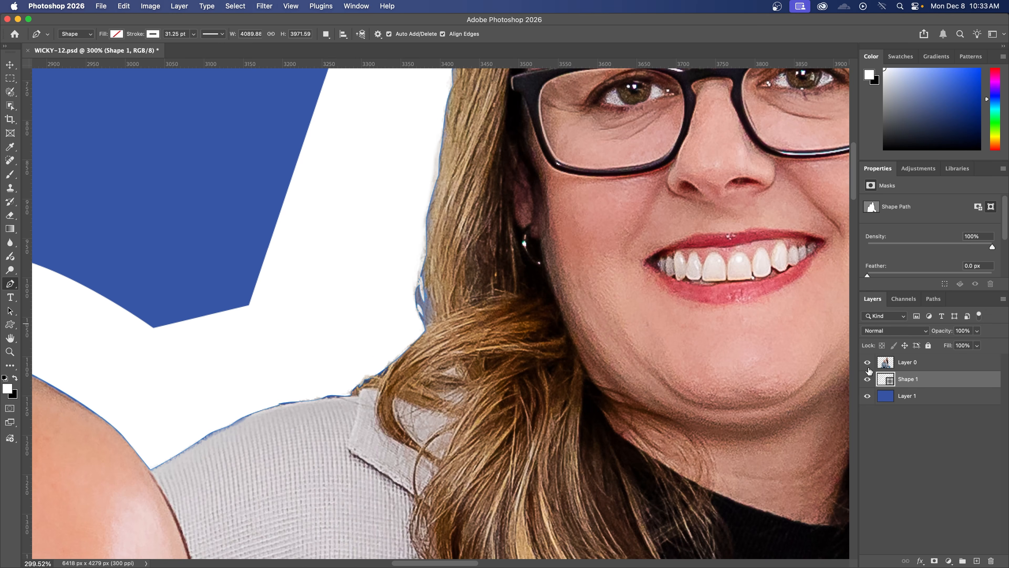
{"action": "left_click", "coordinate": [867, 363]}
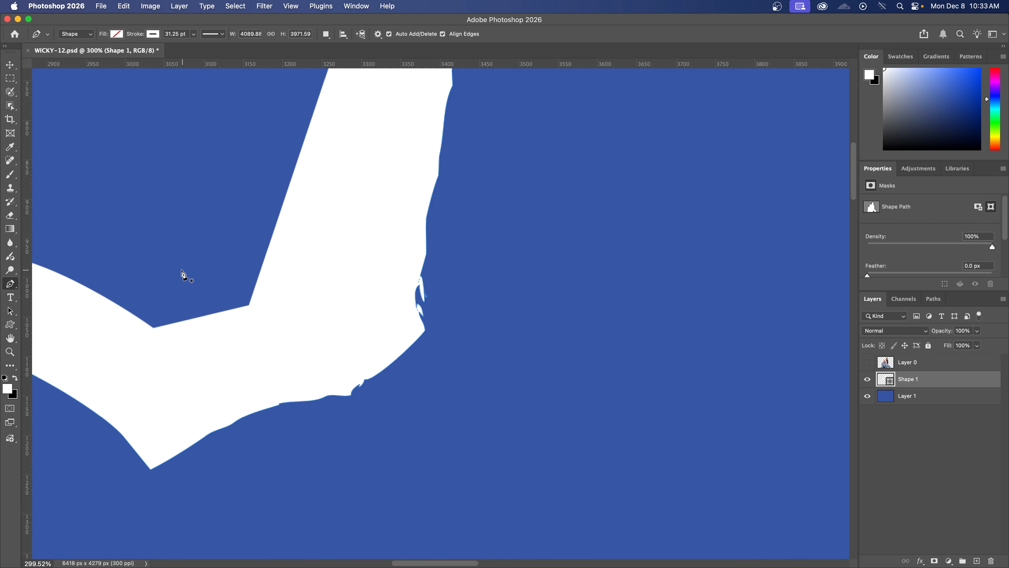
{"action": "left_click_drag", "start_coordinate": [376, 252], "coordinate": [477, 400]}
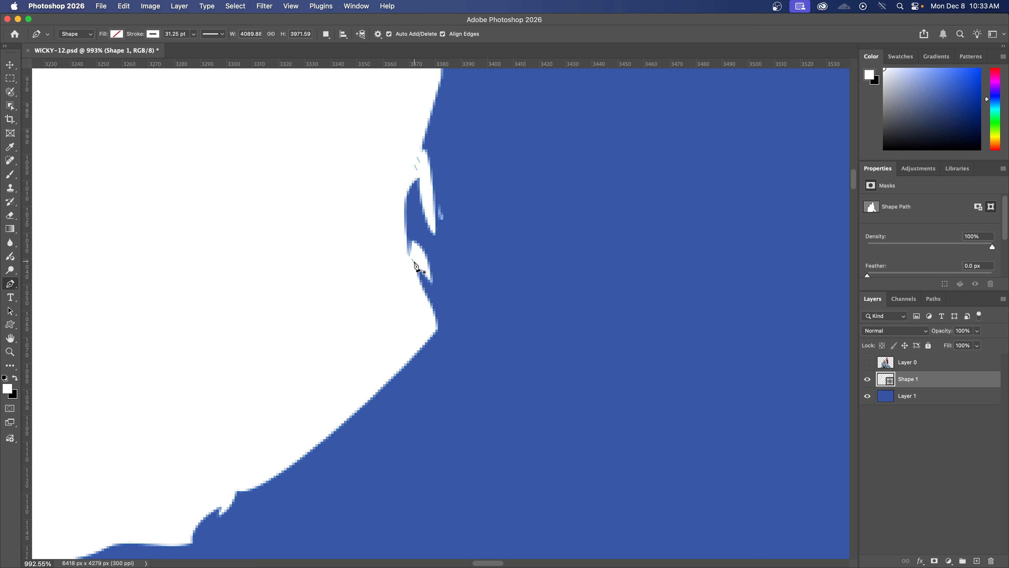
- Remove the stray anchor points from the jagged path beside the woman's hair with the Delete Anchor Point Tool and smooth the remaining curve
{"action": "right_click", "coordinate": [10, 284]}
{"action": "left_click", "coordinate": [57, 332]}
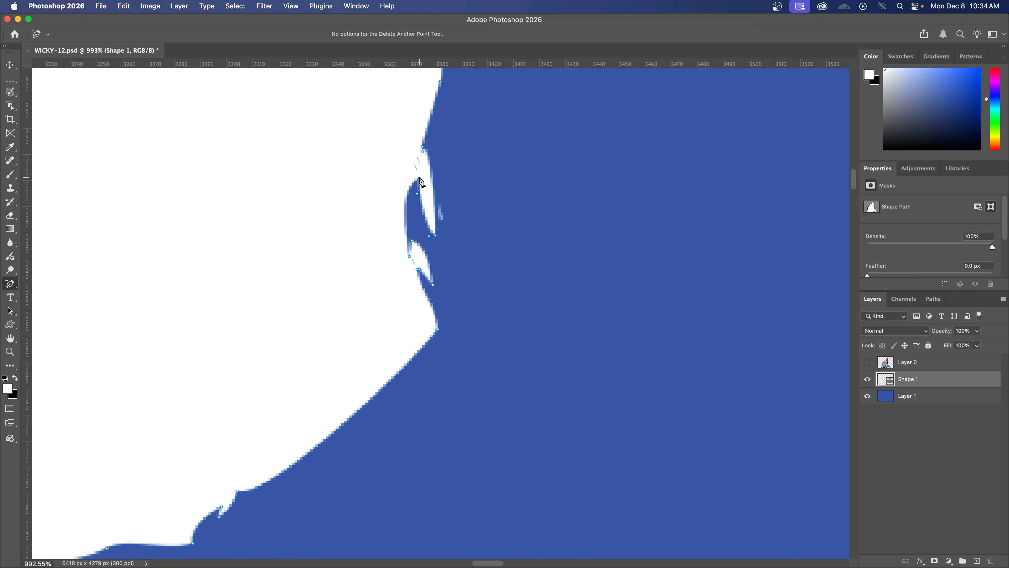
{"action": "left_click", "coordinate": [420, 179]}
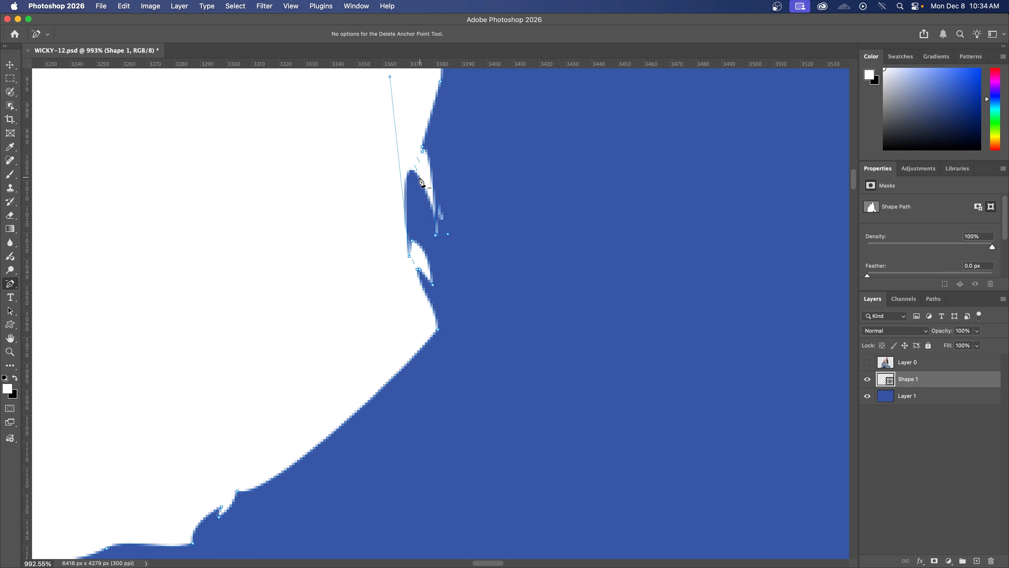
{"action": "left_click", "coordinate": [422, 153]}
{"action": "left_click", "coordinate": [422, 147]}
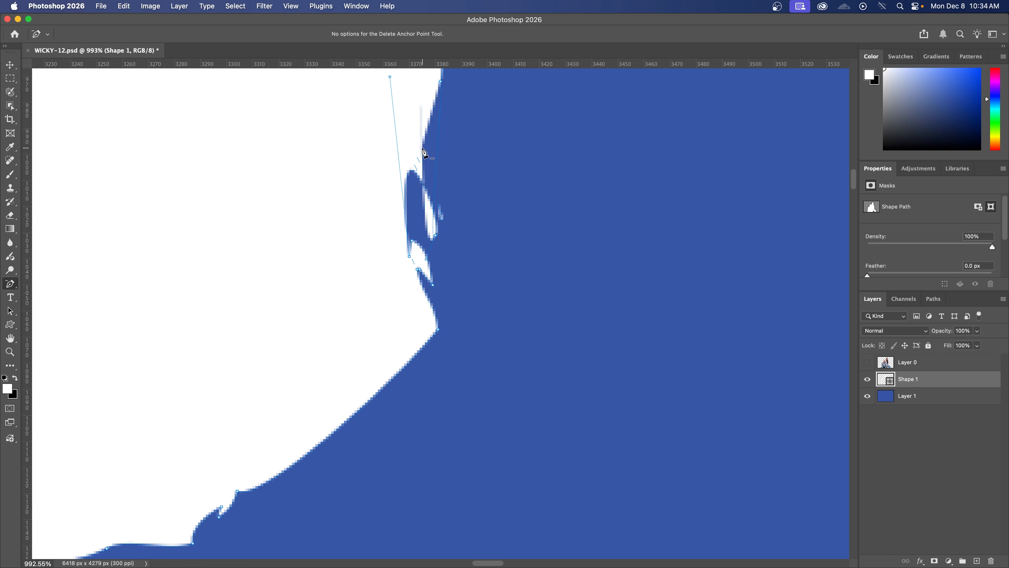
{"action": "left_click", "coordinate": [436, 236]}
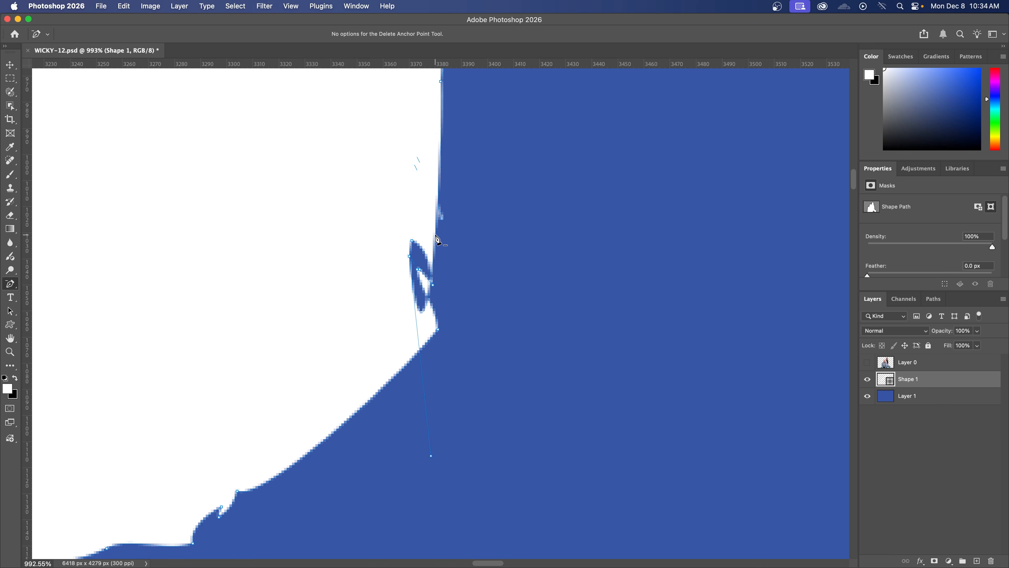
{"action": "left_click", "coordinate": [434, 284]}
{"action": "left_click", "coordinate": [410, 256]}
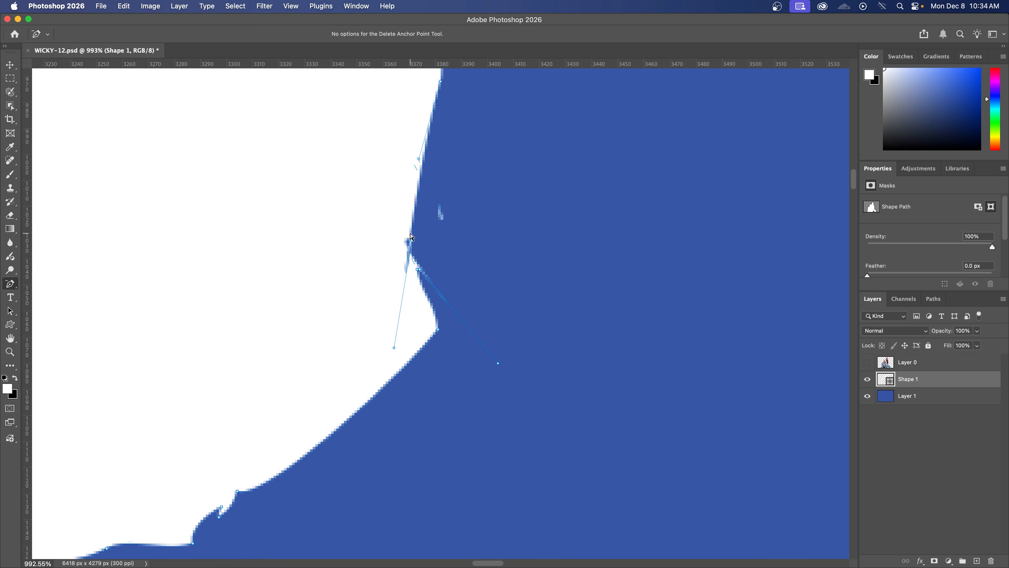
{"action": "left_click", "coordinate": [412, 240]}
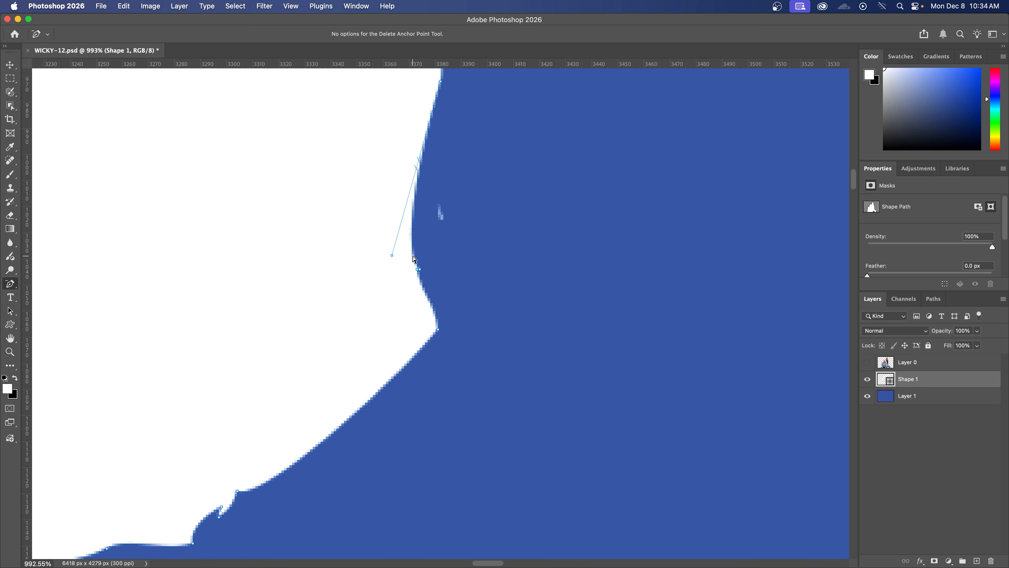
{"action": "left_click_drag", "start_coordinate": [393, 257], "coordinate": [393, 227]}
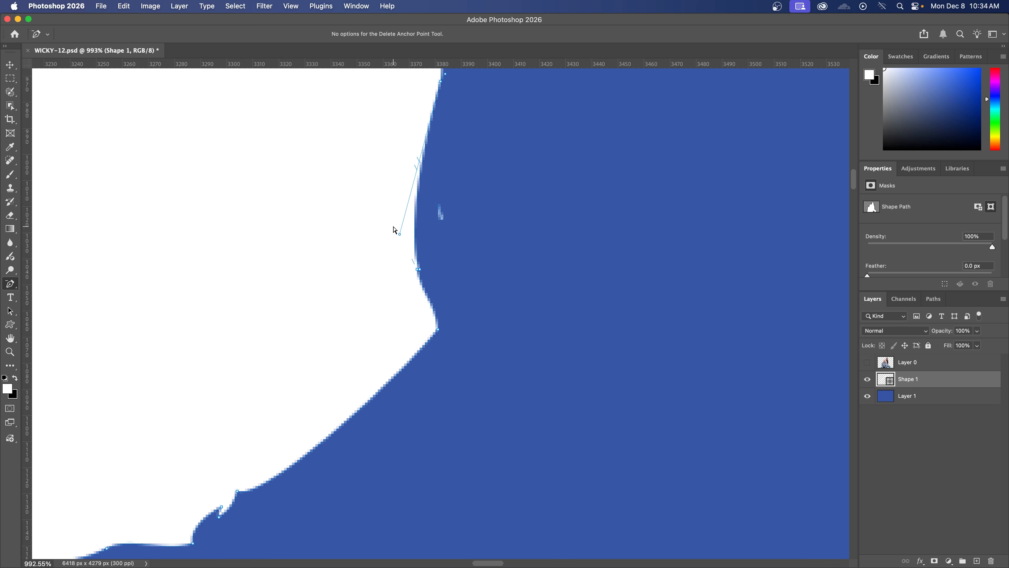
- Delete all the outline's anchor points around the top and shoulder side of the woman's head
{"action": "scroll", "coordinate": [394, 230], "scroll_direction": "down", "scroll_amount": 15}
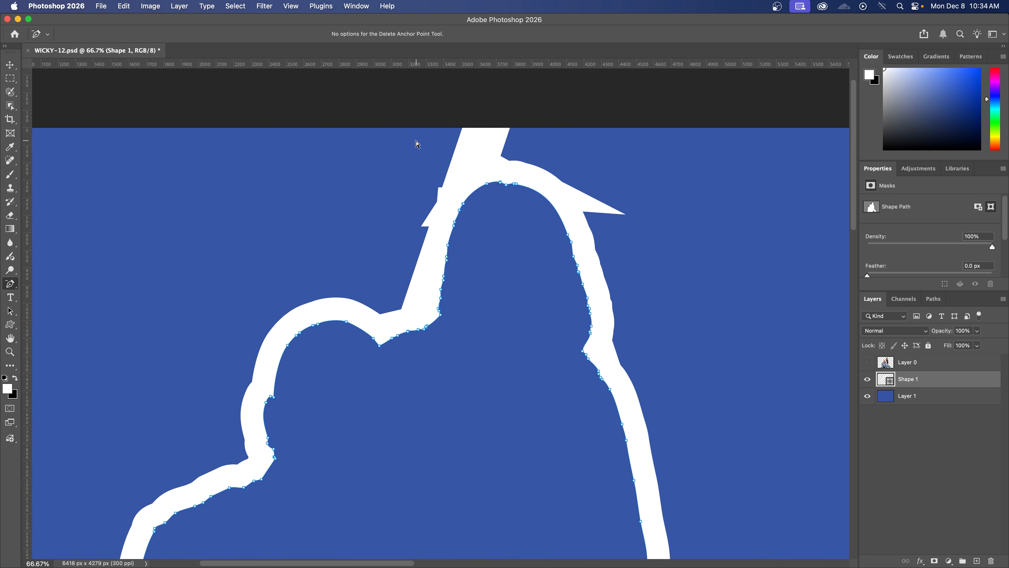
{"action": "left_click_drag", "start_coordinate": [397, 133], "coordinate": [543, 330]}
{"action": "key", "text": "Delete"}
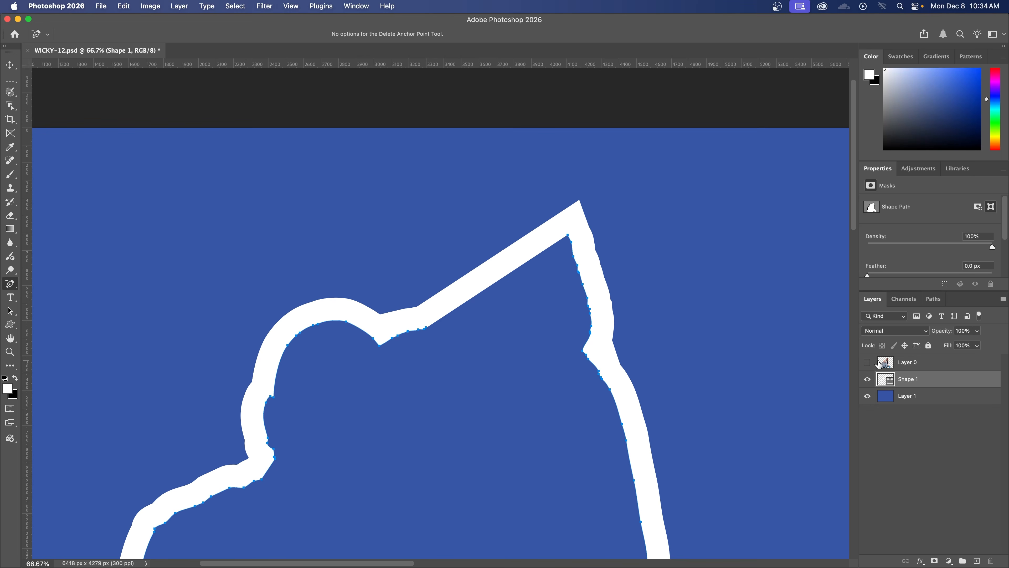
- Show the couple's photo layer and check the simplified outline against the woman's head and hair
{"action": "left_click", "coordinate": [868, 362]}
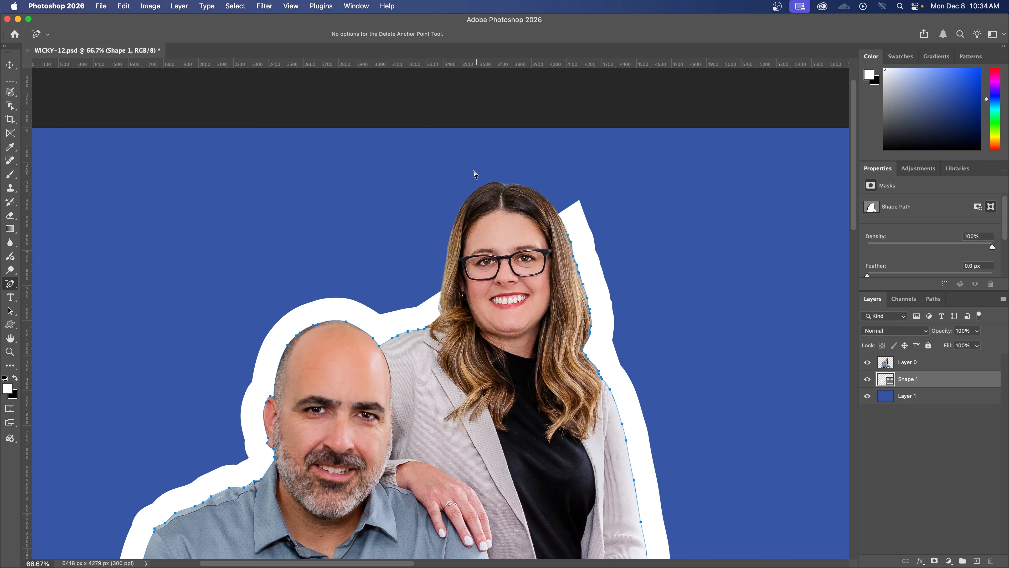
{"action": "key", "text": "super+equal"}
{"action": "key", "text": "super+equal"}
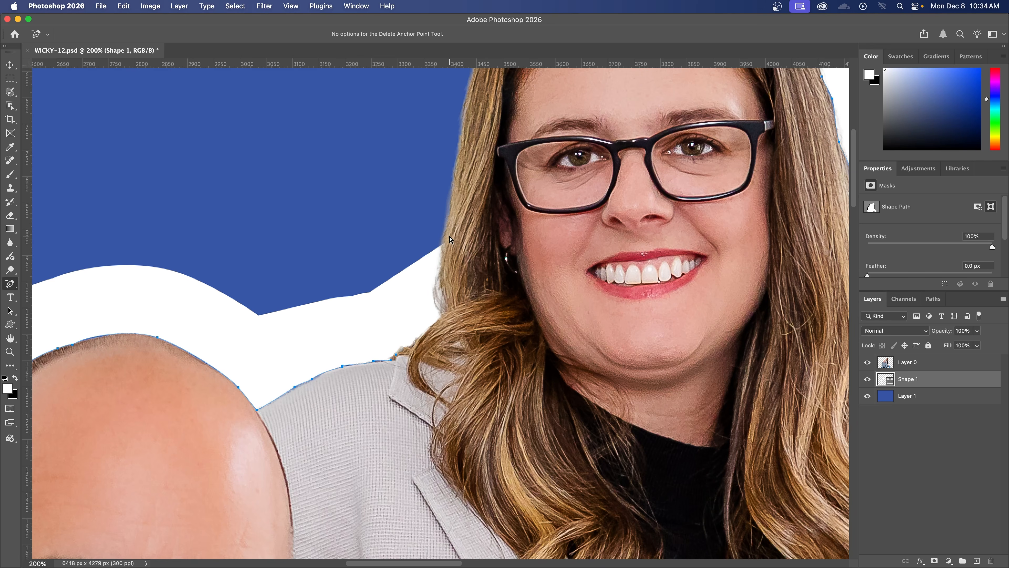
{"action": "left_click_drag", "start_coordinate": [450, 238], "coordinate": [274, 433]}
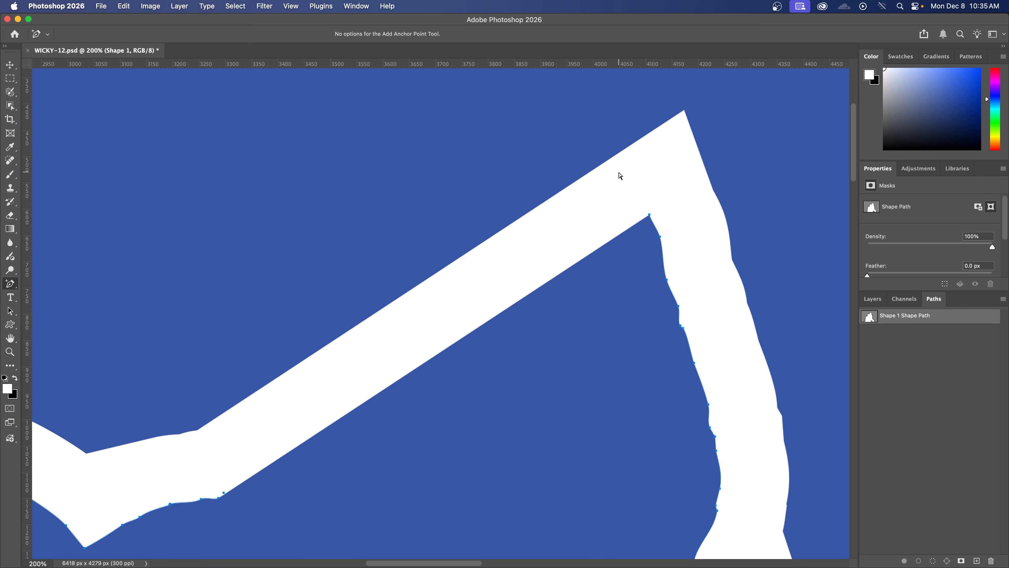
- Add anchor points along the outline's straight stretch beside the woman's head and bend it into a rounded arch with the Add Anchor Point Tool
{"action": "left_click", "coordinate": [650, 217]}
{"action": "left_click_drag", "start_coordinate": [622, 139], "coordinate": [508, 215]}
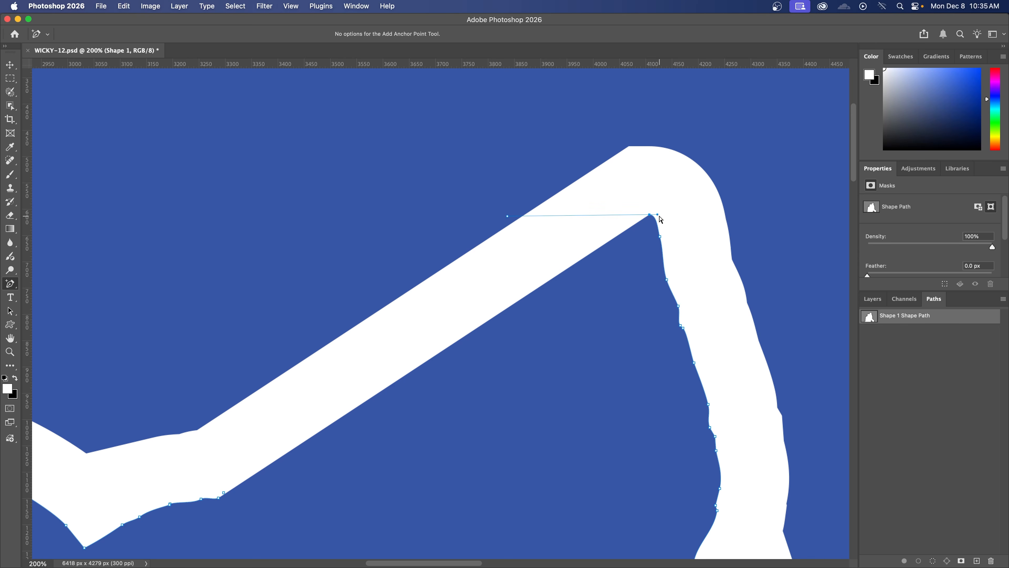
{"action": "left_click_drag", "start_coordinate": [658, 214], "coordinate": [308, 441]}
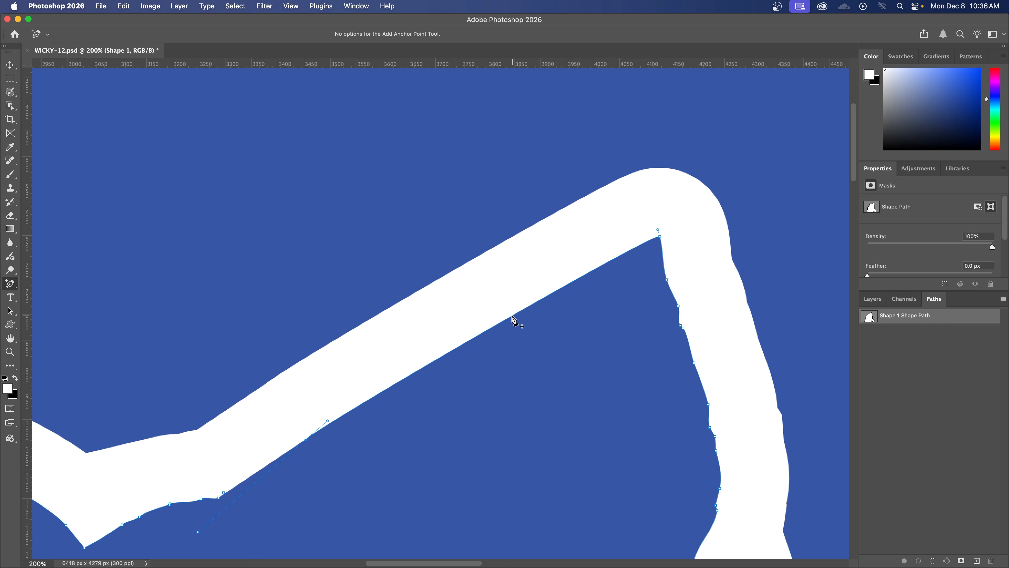
{"action": "left_click_drag", "start_coordinate": [513, 316], "coordinate": [466, 248]}
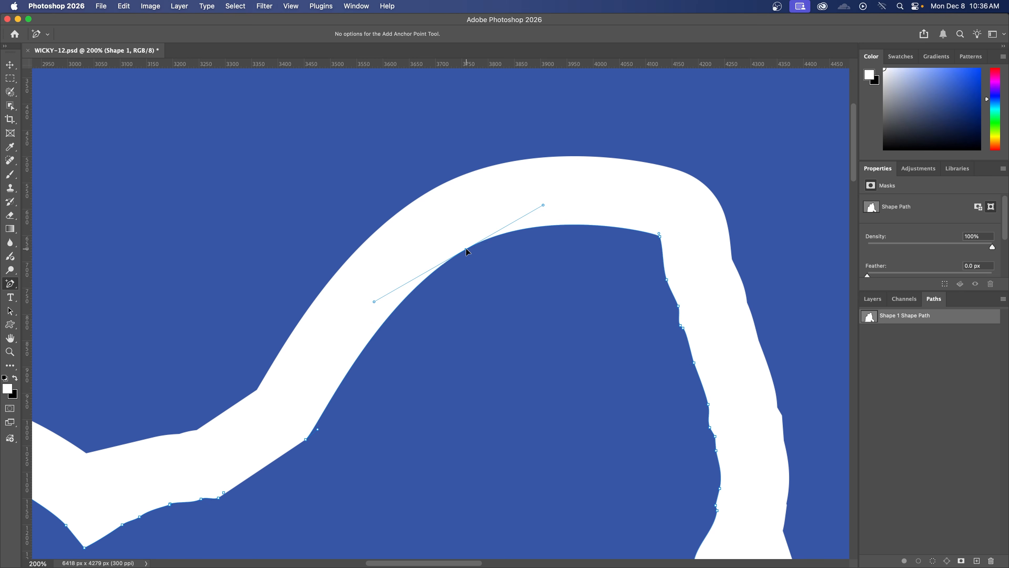
{"action": "left_click", "coordinate": [578, 225]}
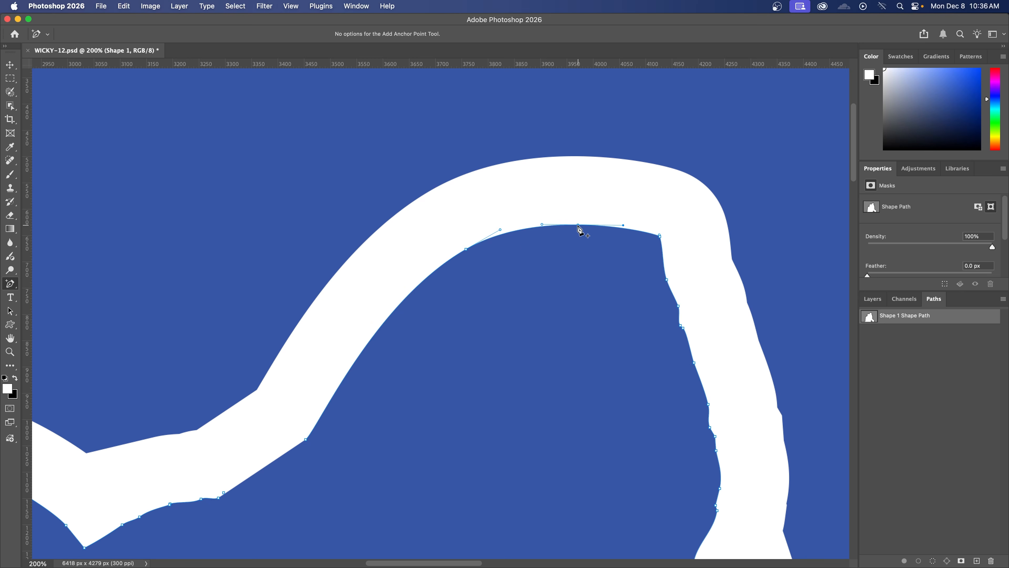
{"action": "left_click", "coordinate": [354, 362]}
- Show the couple's photo layer and move the arch's anchor points out to the side and crown of the woman's hair
{"action": "left_click", "coordinate": [872, 299]}
{"action": "left_click", "coordinate": [868, 362]}
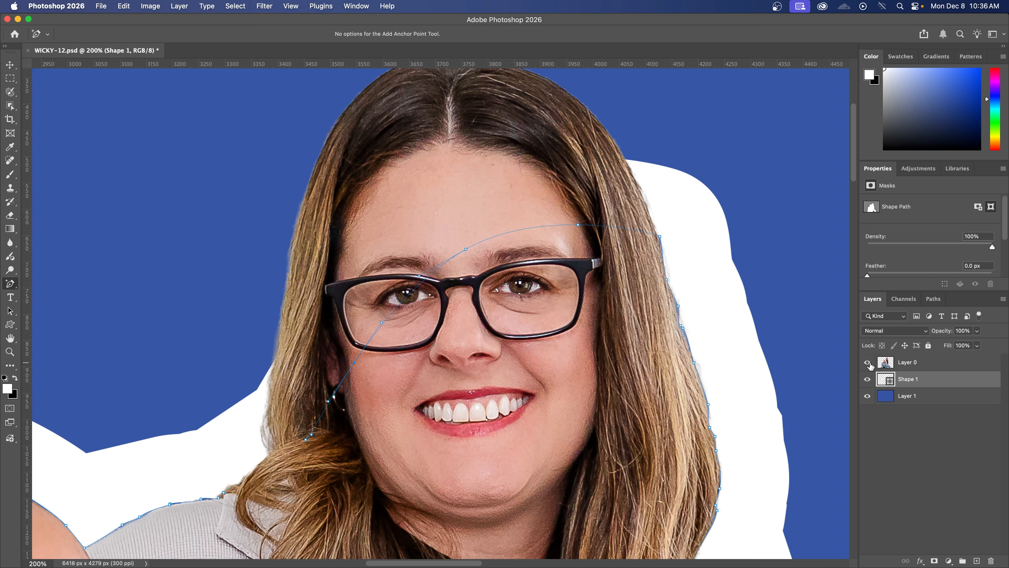
{"action": "scroll", "coordinate": [380, 359], "scroll_direction": "up", "scroll_amount": 5}
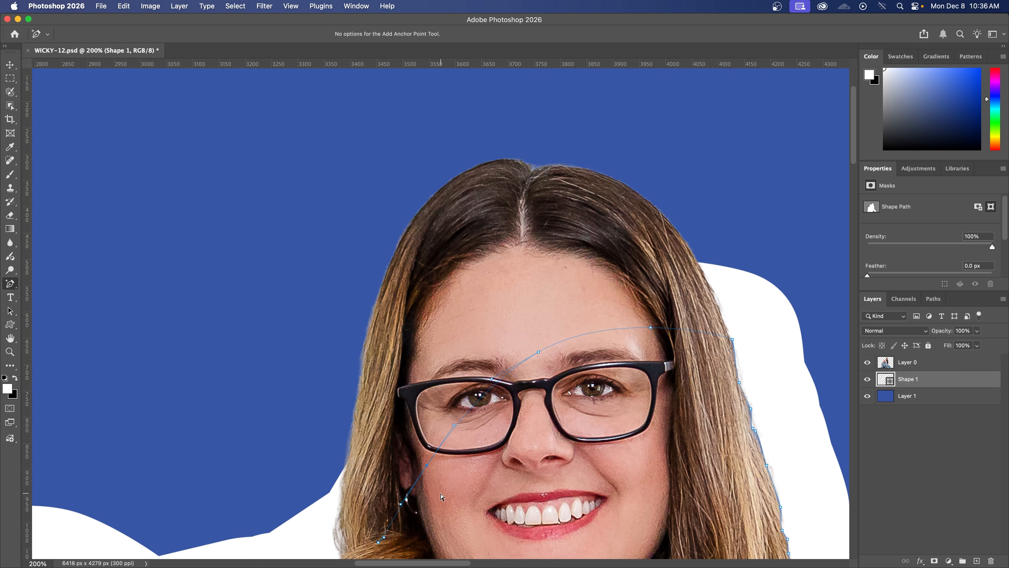
{"action": "left_click_drag", "start_coordinate": [428, 466], "coordinate": [379, 394]}
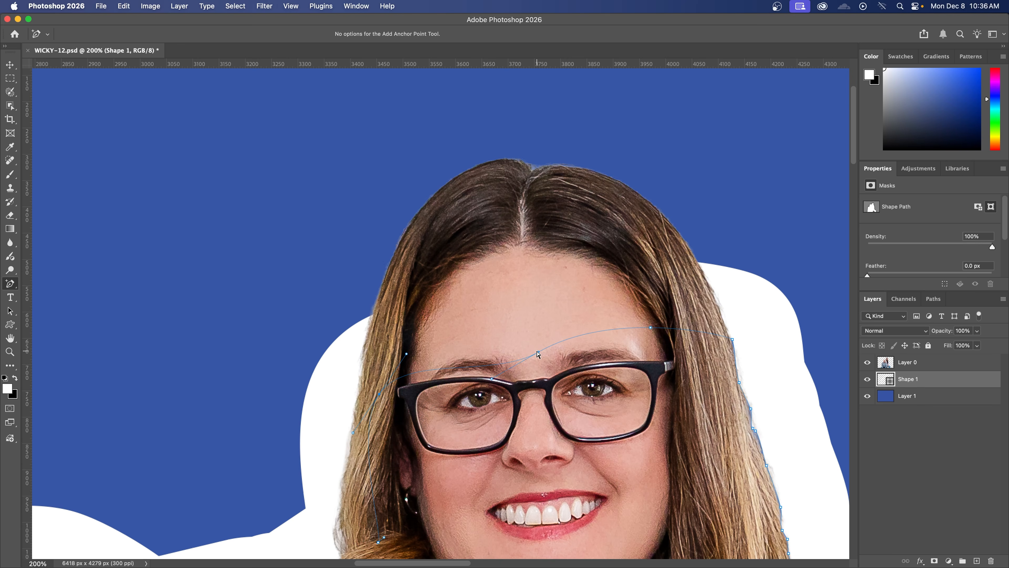
{"action": "left_click_drag", "start_coordinate": [538, 354], "coordinate": [495, 159]}
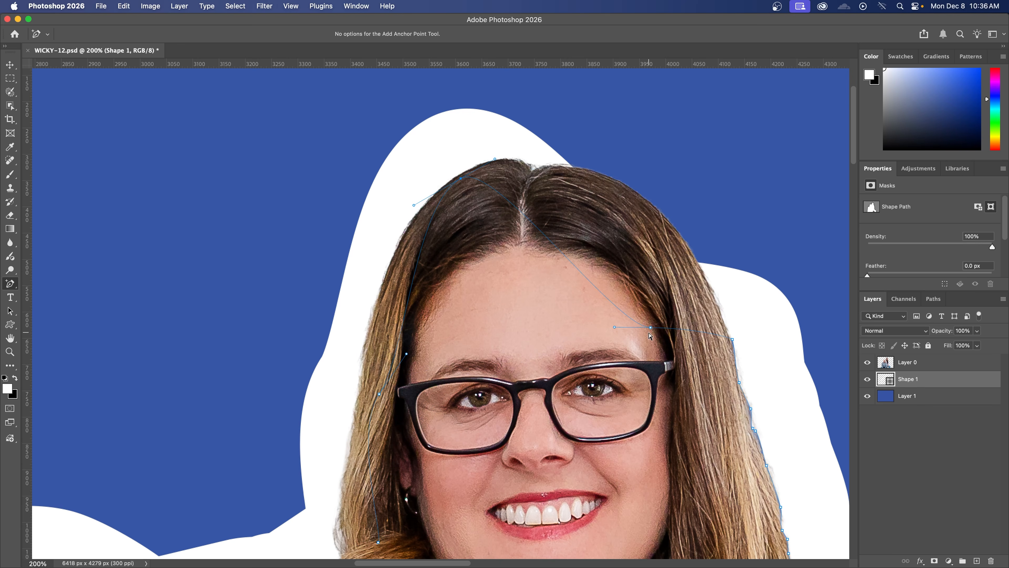
{"action": "left_click_drag", "start_coordinate": [650, 328], "coordinate": [617, 200]}
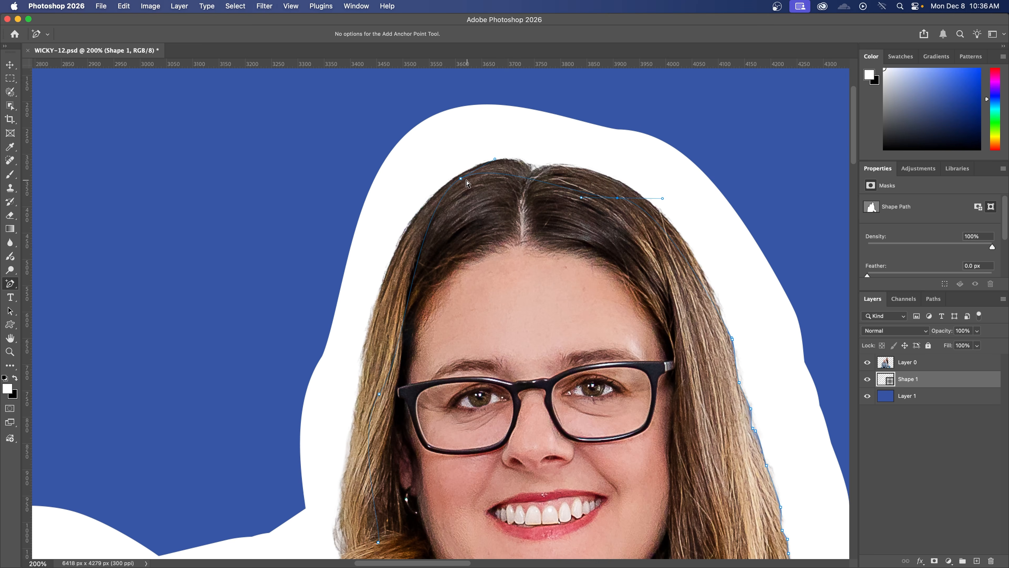
{"action": "left_click_drag", "start_coordinate": [461, 179], "coordinate": [455, 178]}
- Adjust the anchor point and direction handles beside the woman's glasses so the outline follows the shoulder-side edge of her hair
{"action": "left_click", "coordinate": [387, 371]}
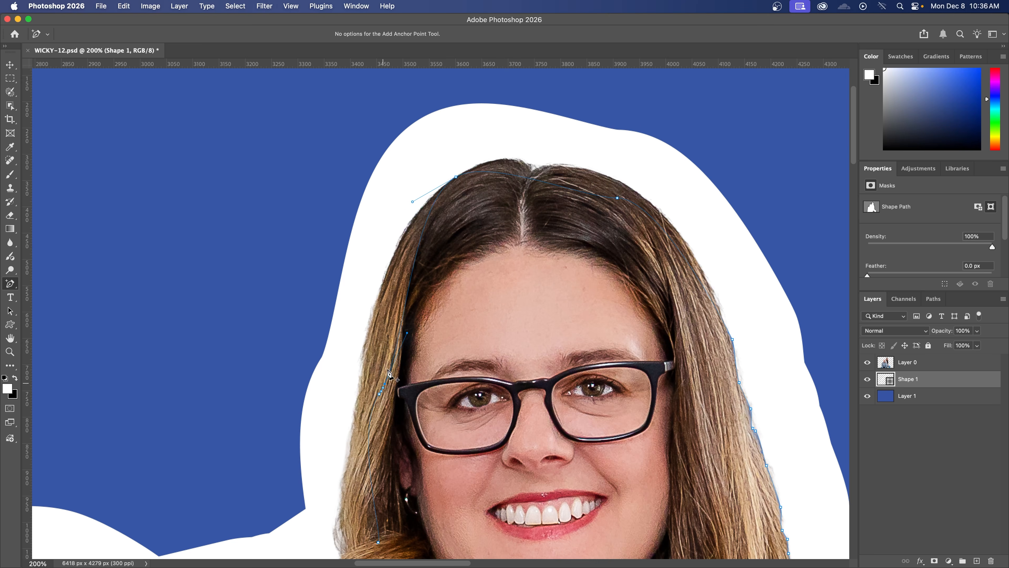
{"action": "key", "text": "super+z"}
{"action": "left_click_drag", "start_coordinate": [406, 353], "coordinate": [389, 352]}
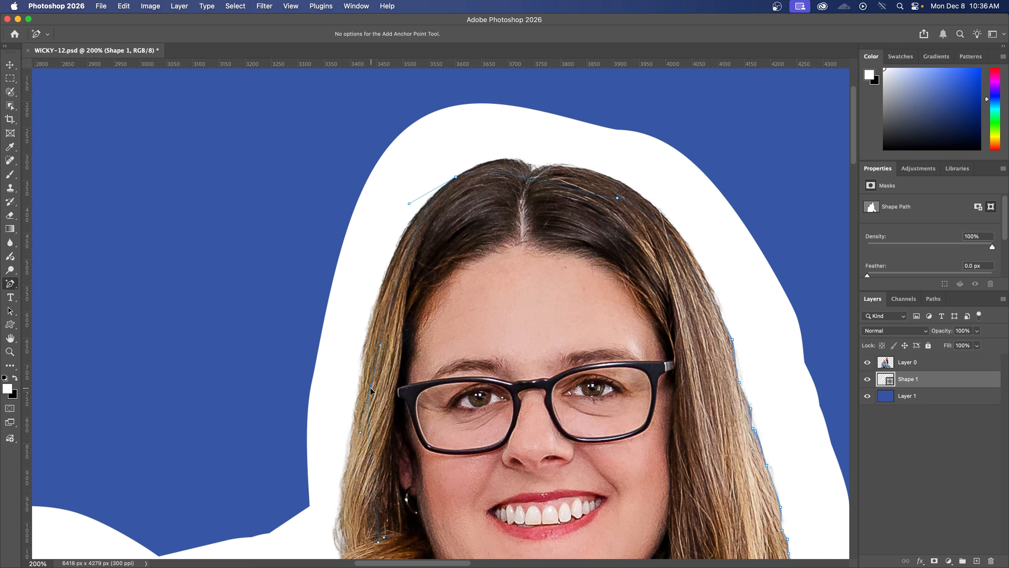
{"action": "left_click_drag", "start_coordinate": [370, 387], "coordinate": [368, 387]}
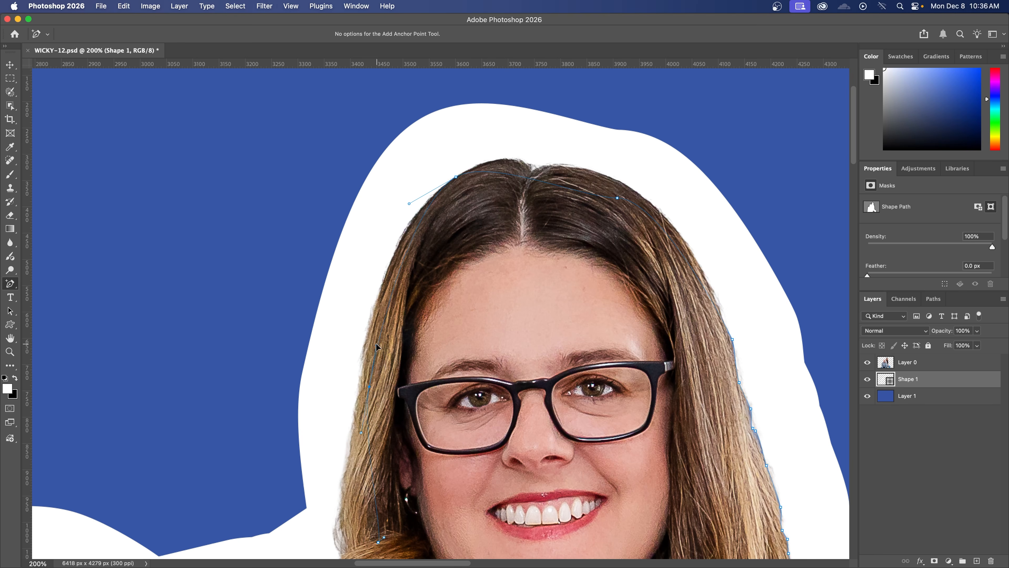
{"action": "left_click_drag", "start_coordinate": [376, 344], "coordinate": [375, 345]}
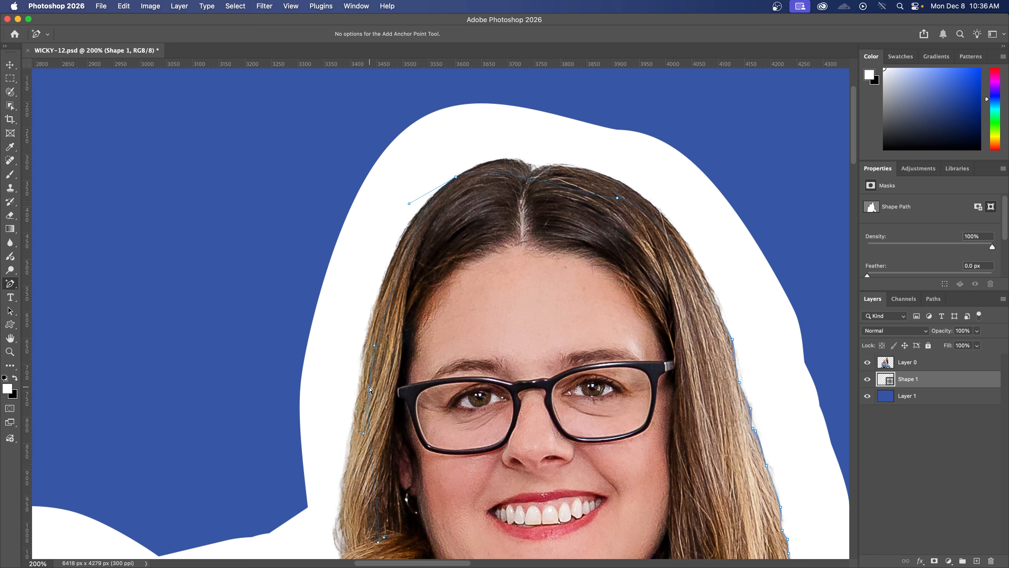
{"action": "left_click_drag", "start_coordinate": [369, 394], "coordinate": [371, 394]}
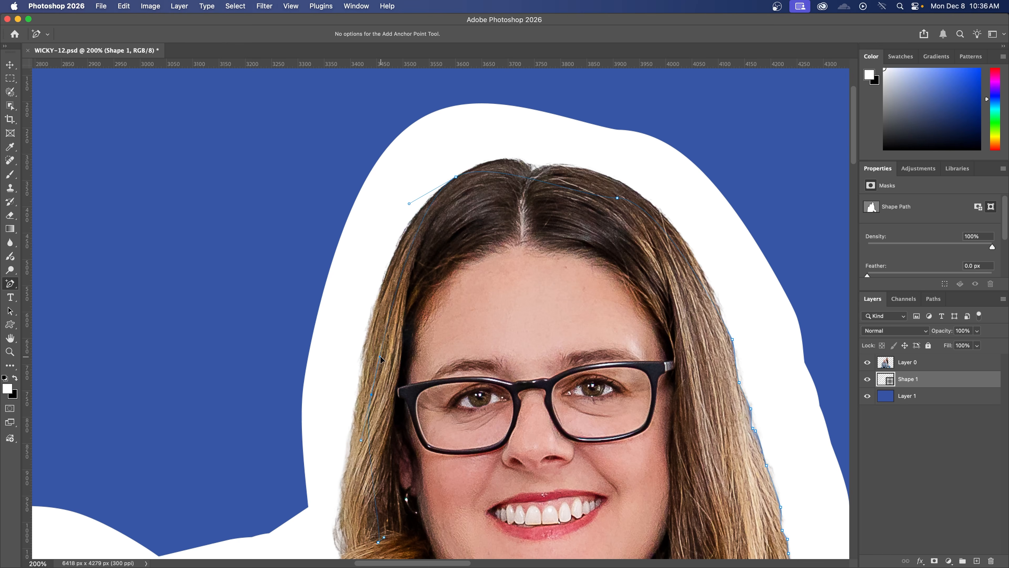
{"action": "left_click_drag", "start_coordinate": [380, 355], "coordinate": [385, 358]}
- Move the outline's lower anchor point to the edge of the woman's hair above her shoulder
{"action": "scroll", "coordinate": [437, 338], "scroll_direction": "down", "scroll_amount": 5}
{"action": "scroll", "coordinate": [437, 338], "scroll_direction": "left", "scroll_amount": 2}
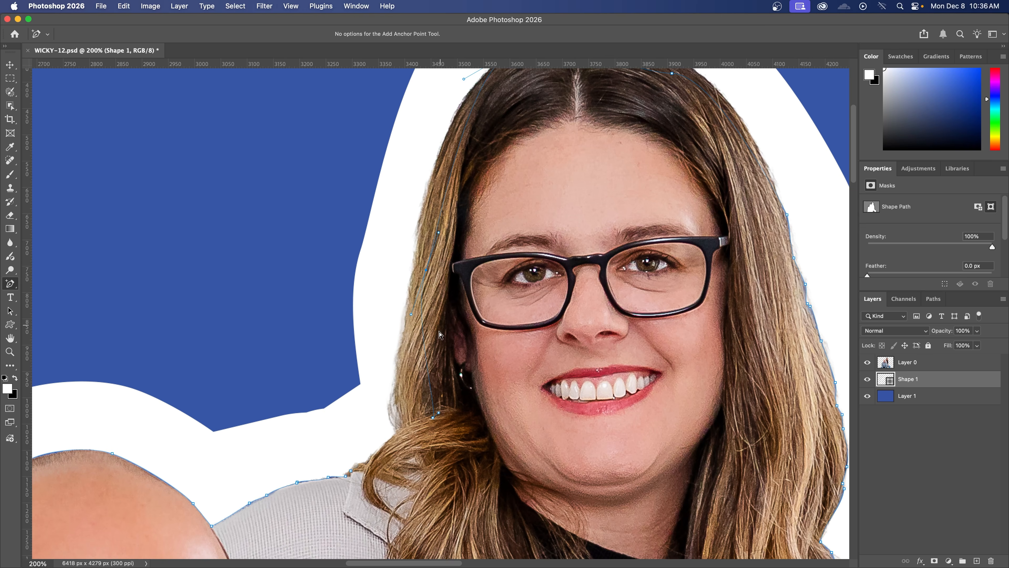
{"action": "left_click", "coordinate": [433, 418]}
{"action": "left_click_drag", "start_coordinate": [433, 418], "coordinate": [417, 429]}
{"action": "left_click", "coordinate": [351, 471]}
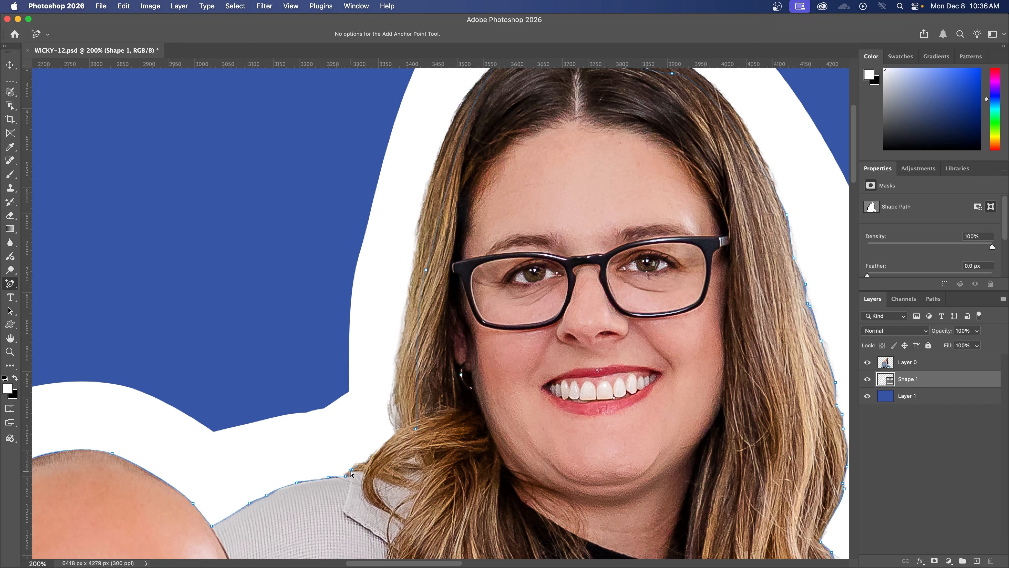
{"action": "left_click_drag", "start_coordinate": [347, 467], "coordinate": [350, 470]}
{"action": "key", "text": "super+z"}
- Reposition the two anchor points over the woman's crown to round the outline across the top of her head
{"action": "scroll", "coordinate": [365, 365], "scroll_direction": "up", "scroll_amount": 5}
{"action": "scroll", "coordinate": [365, 365], "scroll_direction": "right", "scroll_amount": 3}
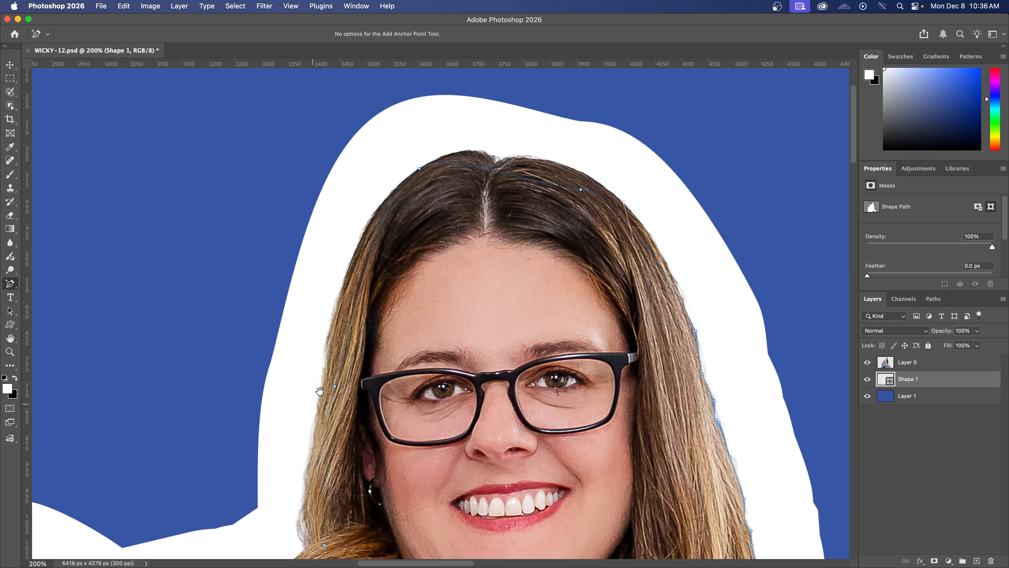
{"action": "left_click_drag", "start_coordinate": [420, 169], "coordinate": [430, 193]}
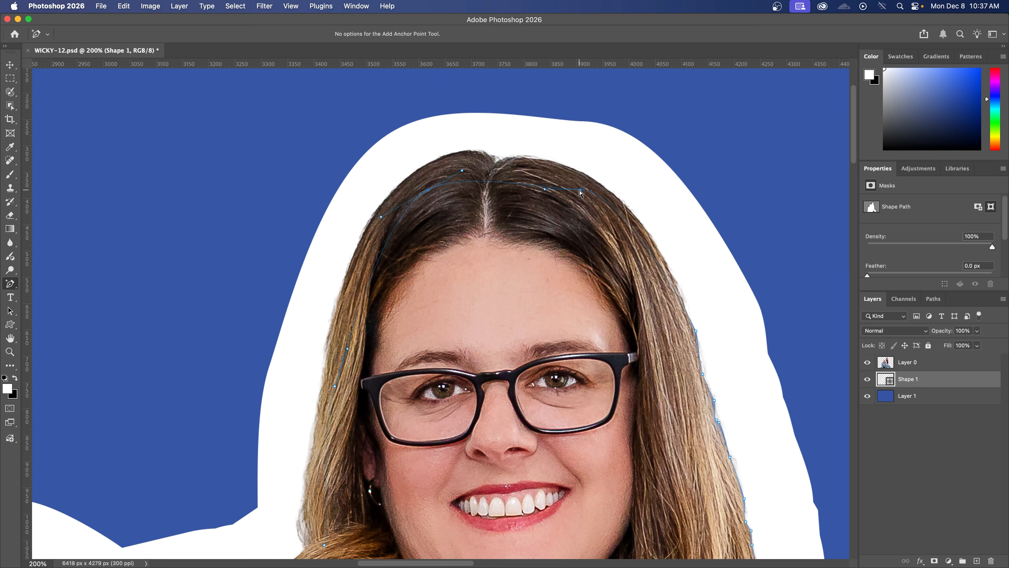
{"action": "left_click_drag", "start_coordinate": [581, 192], "coordinate": [575, 187]}
- Switch to the Pen Tool and reduce the outline's stroke width to 20.77 pt around the whole couple
{"action": "key", "text": "super+minus"}
{"action": "key", "text": "super+minus"}
{"action": "key", "text": "super+minus"}
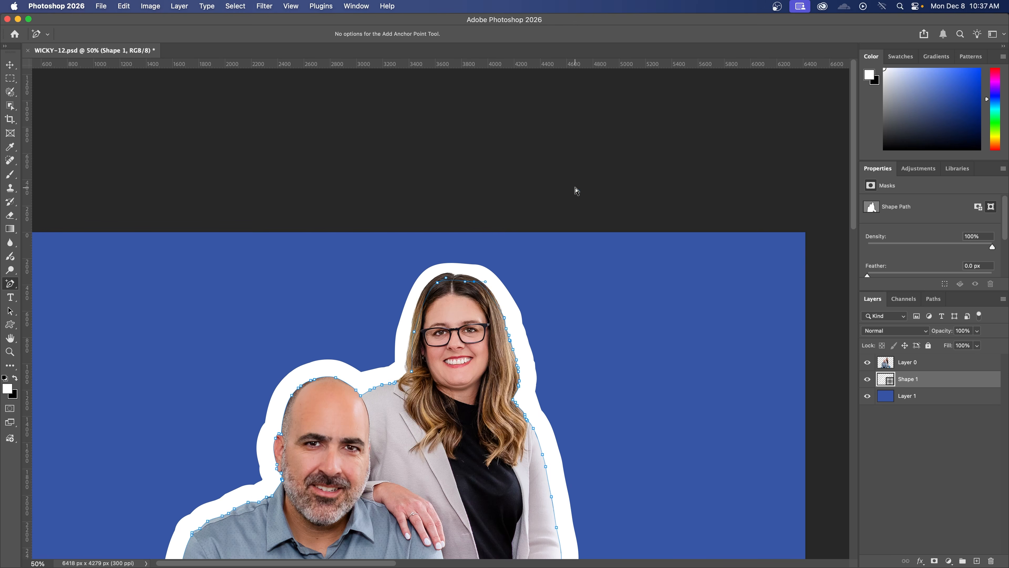
{"action": "scroll", "coordinate": [393, 347], "scroll_direction": "down", "scroll_amount": 5}
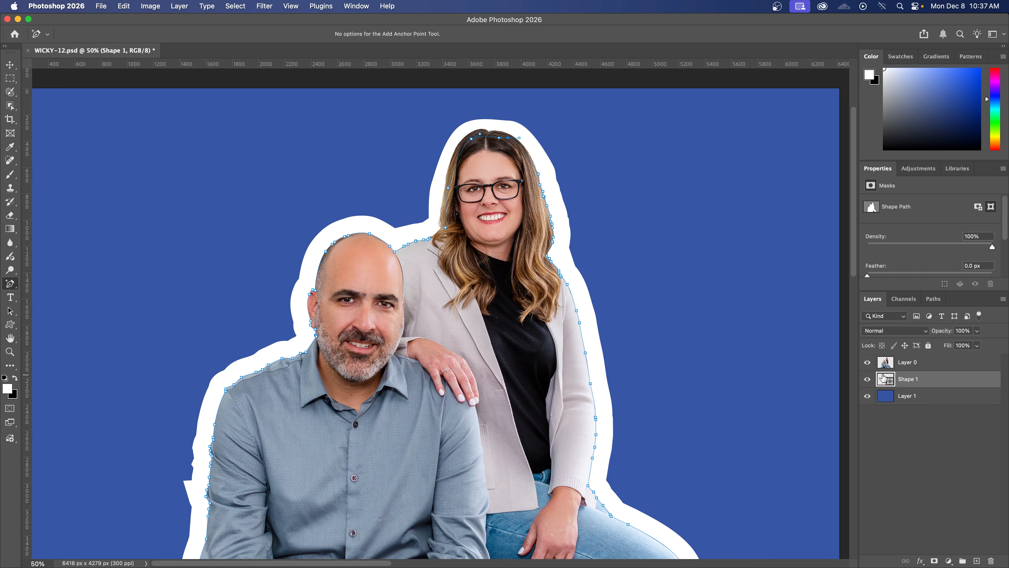
{"action": "key", "text": "p"}
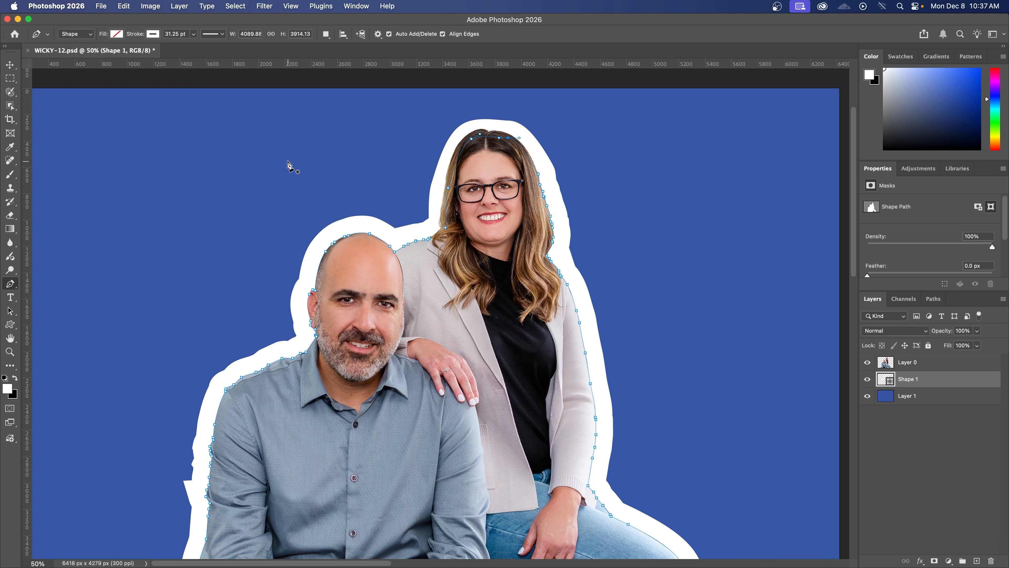
{"action": "left_click", "coordinate": [195, 35]}
{"action": "left_click_drag", "start_coordinate": [194, 47], "coordinate": [185, 51]}
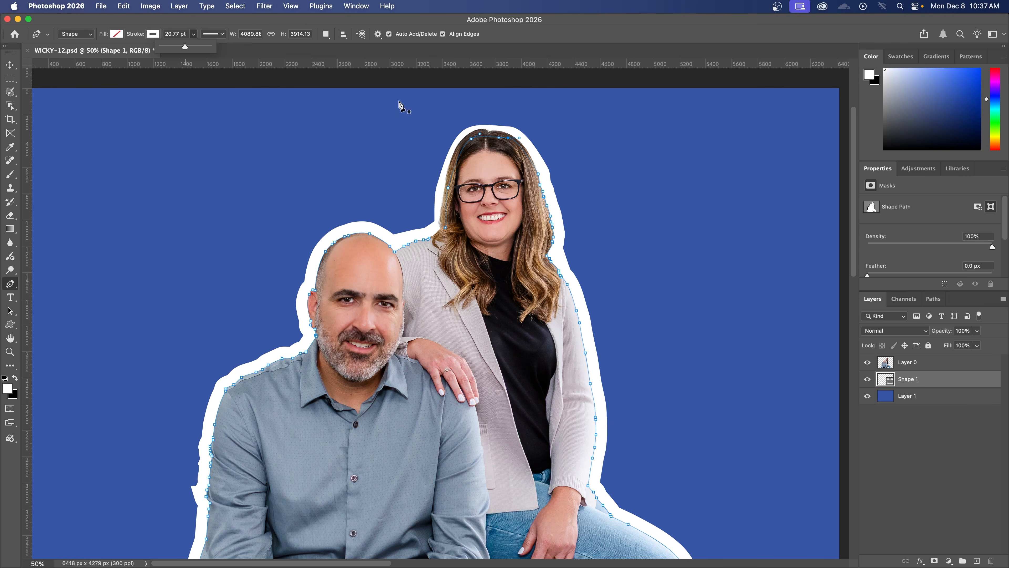